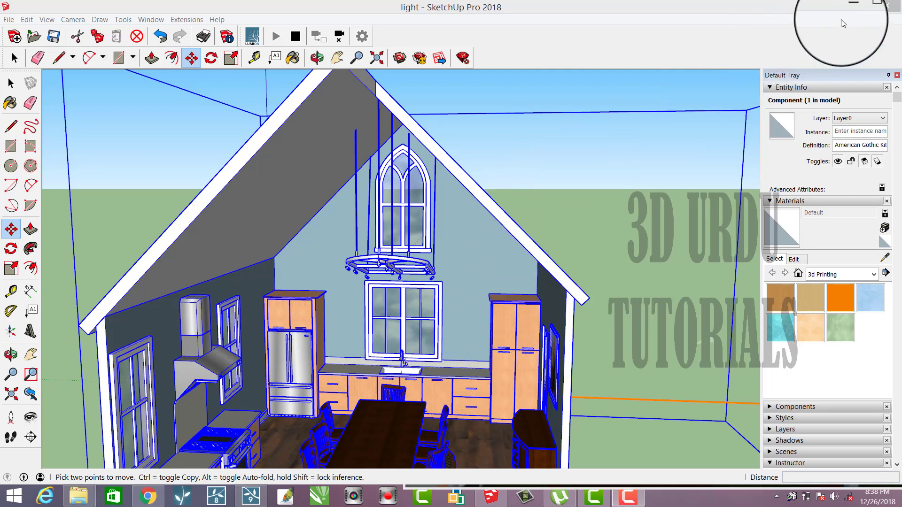
Restore down the SketchUp window so it sits left of Lumion.
{"action": "left_click", "coordinate": [868, 7]}
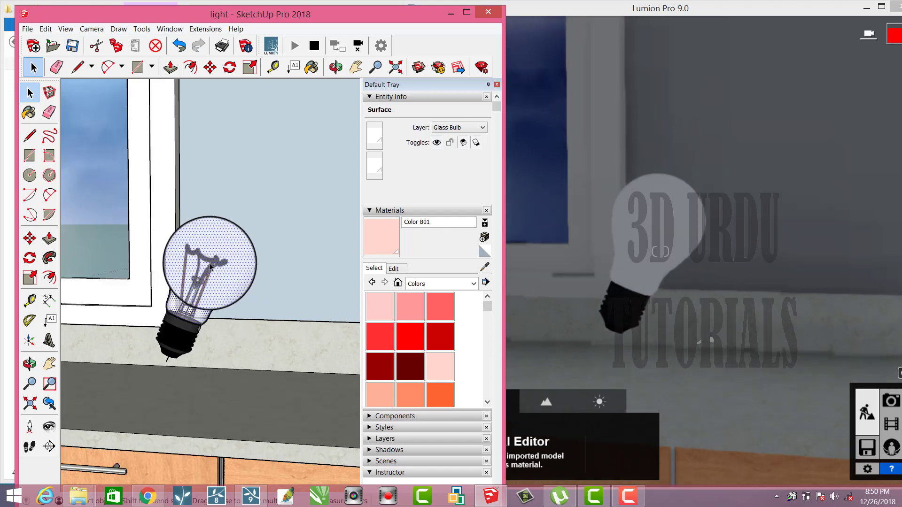
Hide the bulb's glass shell, leaving the filament and black base visible.
{"action": "right_click", "coordinate": [228, 268]}
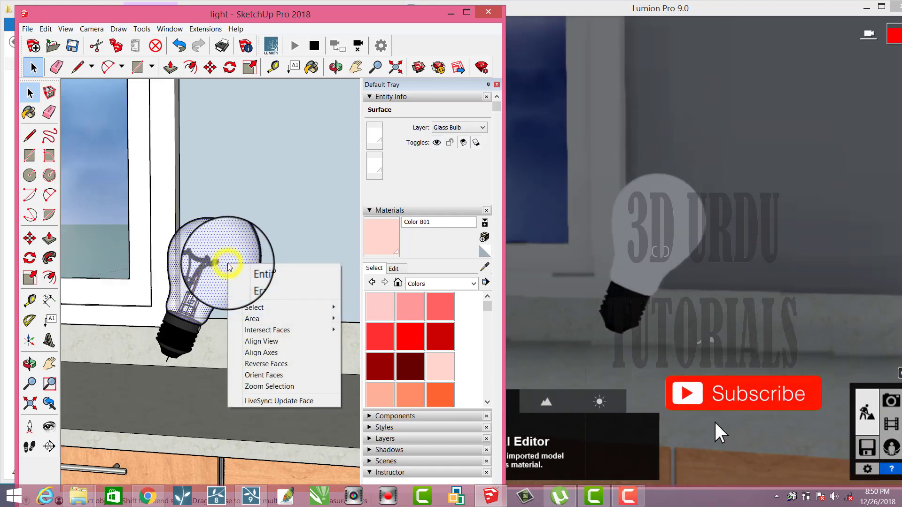
{"action": "left_click", "coordinate": [251, 296]}
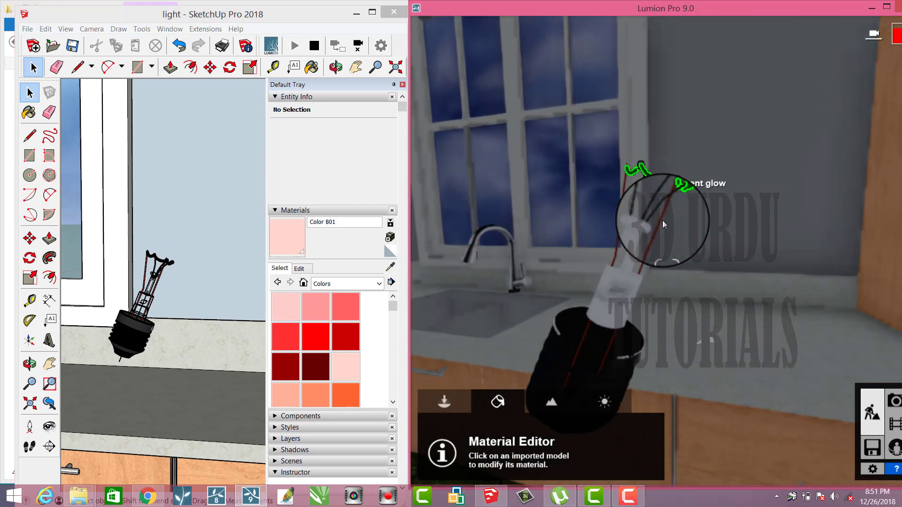
Pick the bulb filament in Lumion's Material Editor to give it an Emissive material.
{"action": "left_click", "coordinate": [663, 221]}
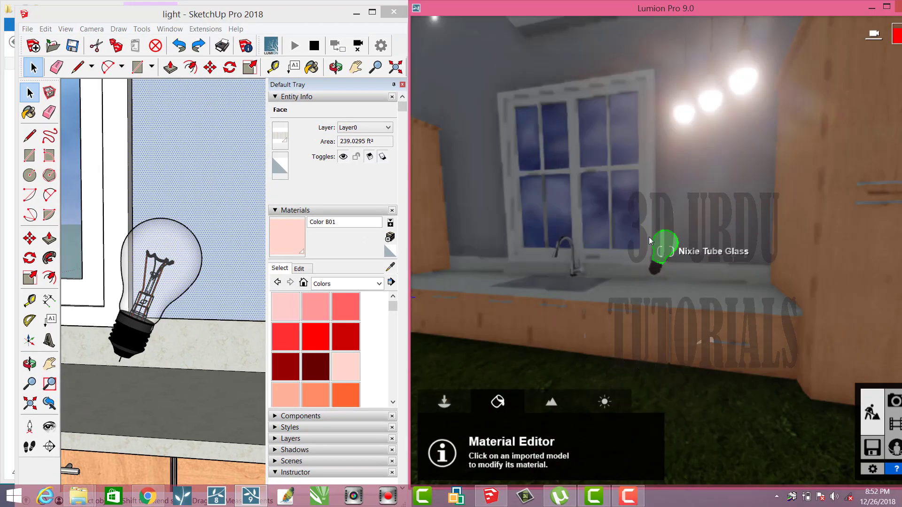
Give the bulb glass a Glass material and confirm, checking the glowing filament up close.
{"action": "left_click", "coordinate": [650, 236]}
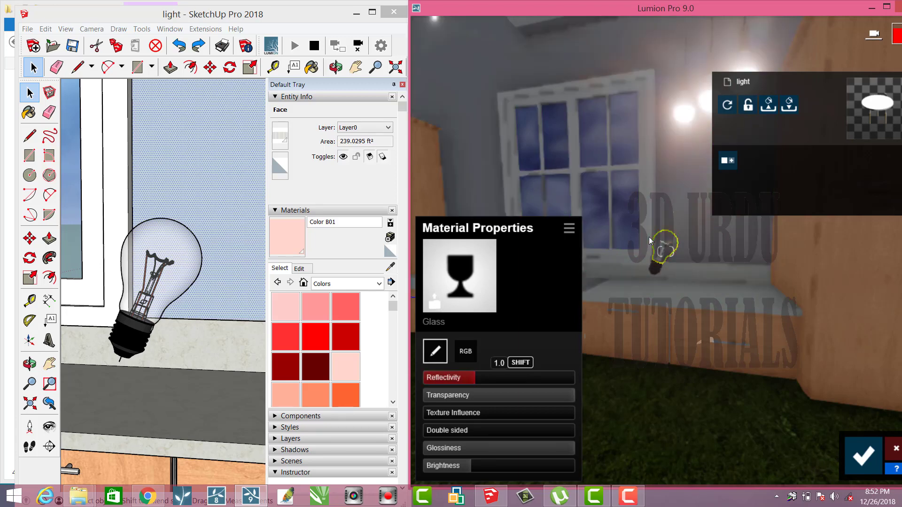
{"action": "key", "text": "w"}
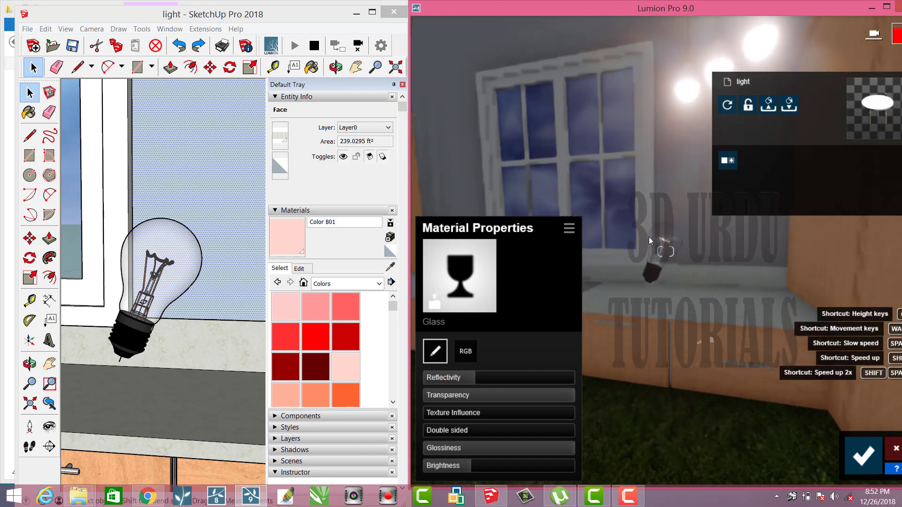
{"action": "key", "text": "w"}
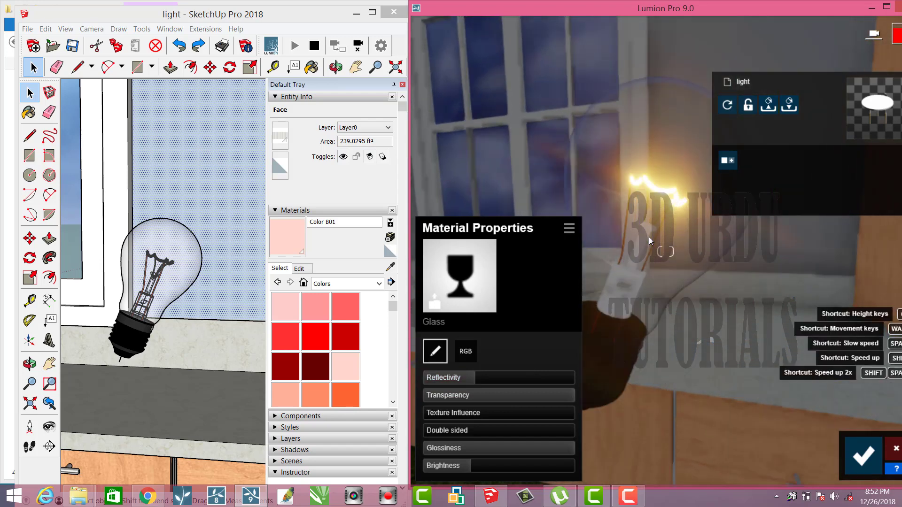
{"action": "key", "text": "s"}
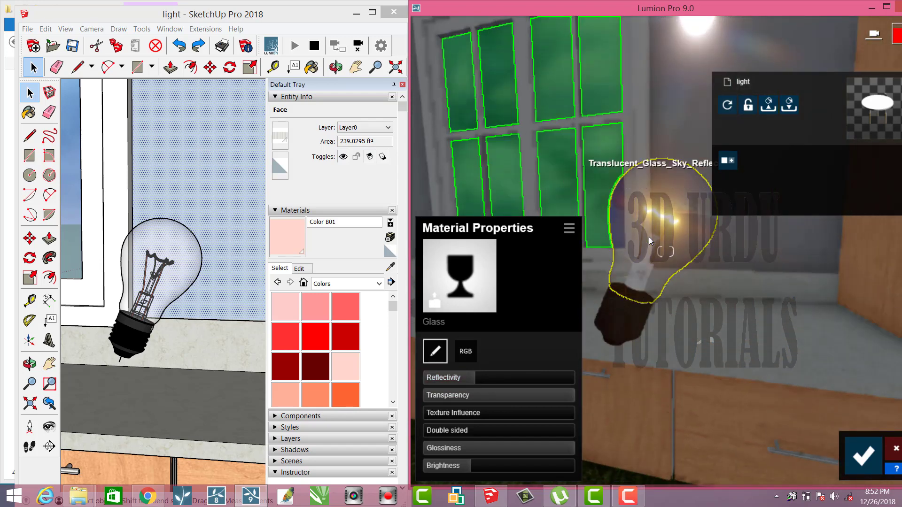
{"action": "left_click", "coordinate": [863, 456]}
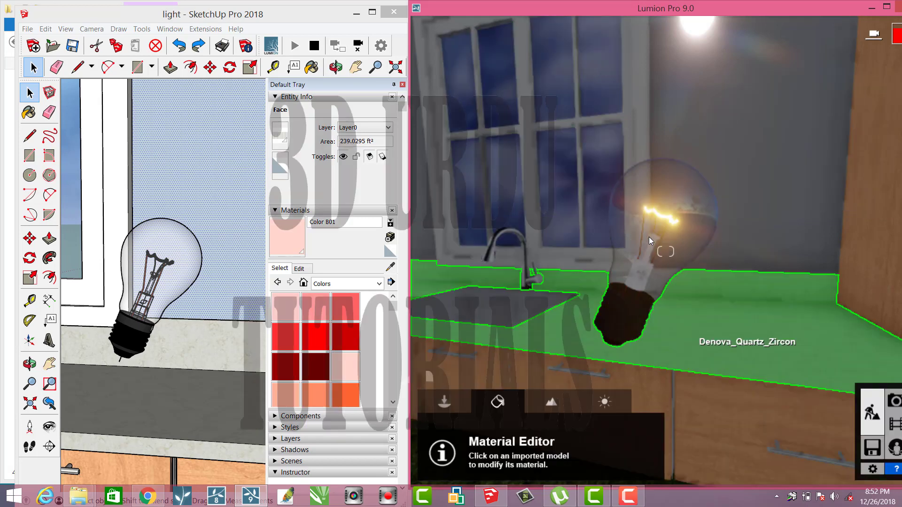
{"action": "key", "text": "w"}
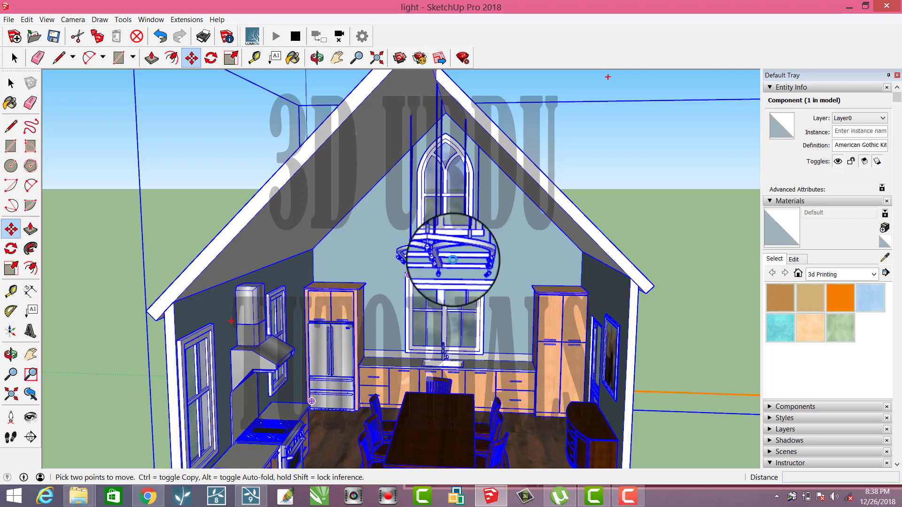
Explode the kitchen house component into its 36 separate entities.
{"action": "scroll", "coordinate": [460, 259], "scroll_direction": "down", "scroll_amount": 1}
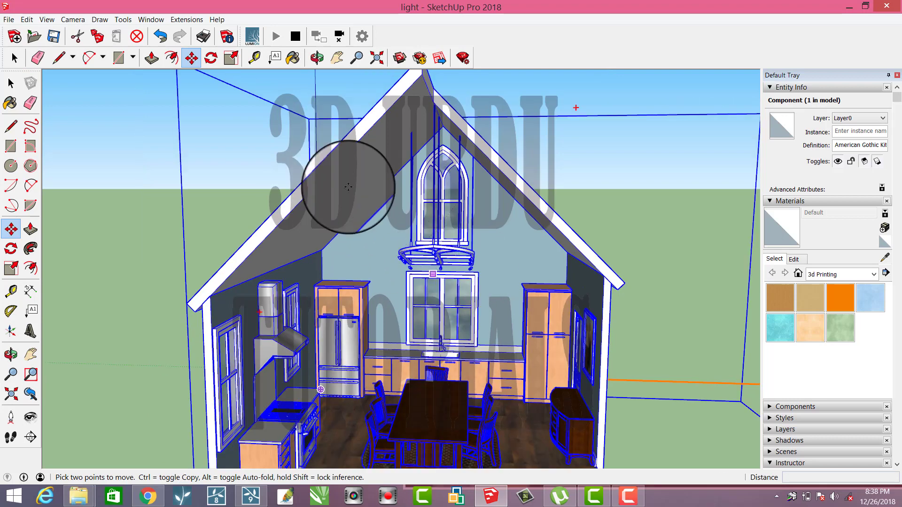
{"action": "right_click", "coordinate": [325, 162]}
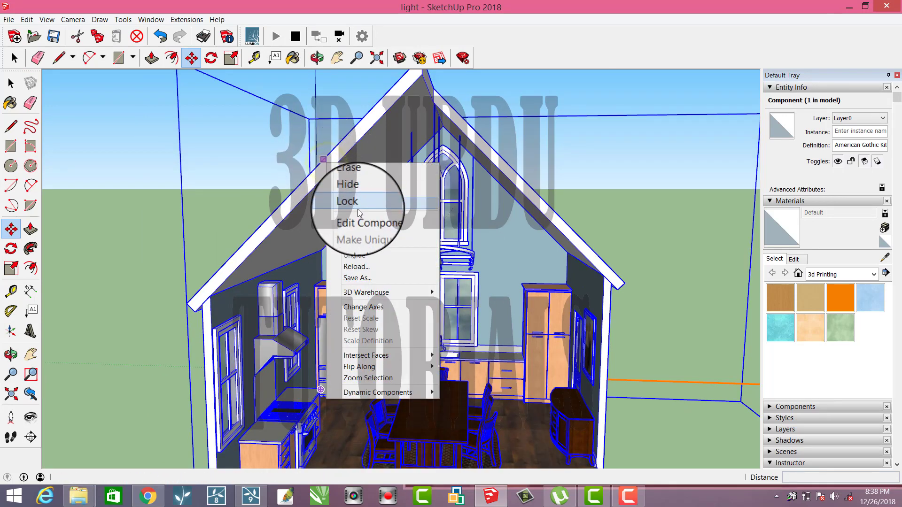
{"action": "left_click", "coordinate": [359, 240]}
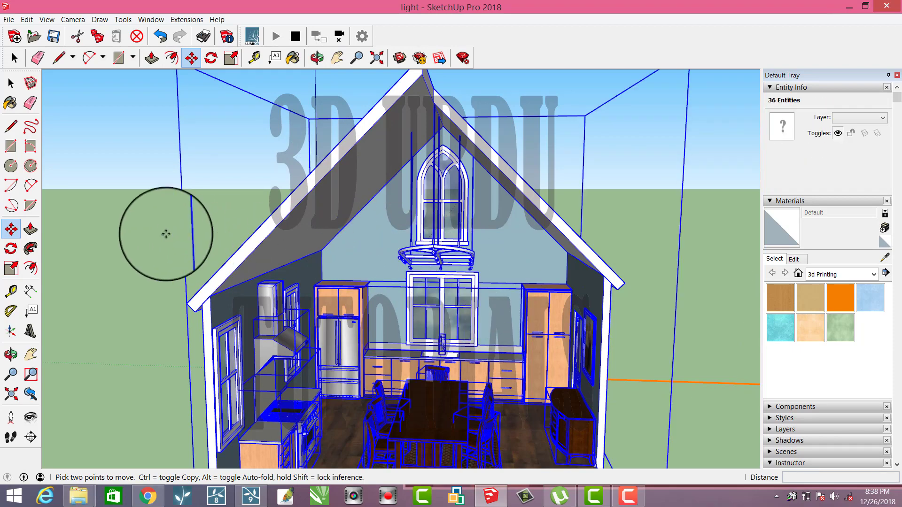
Move the house slightly lower, then zoom and orbit in on a chandelier spot lamp.
{"action": "left_click", "coordinate": [150, 213]}
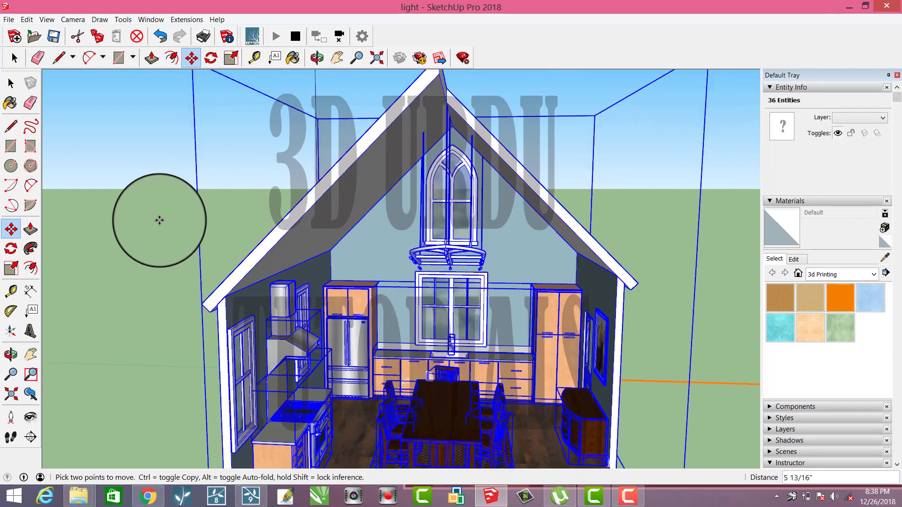
{"action": "left_click", "coordinate": [159, 221]}
{"action": "scroll", "coordinate": [430, 261], "scroll_direction": "up", "scroll_amount": 5}
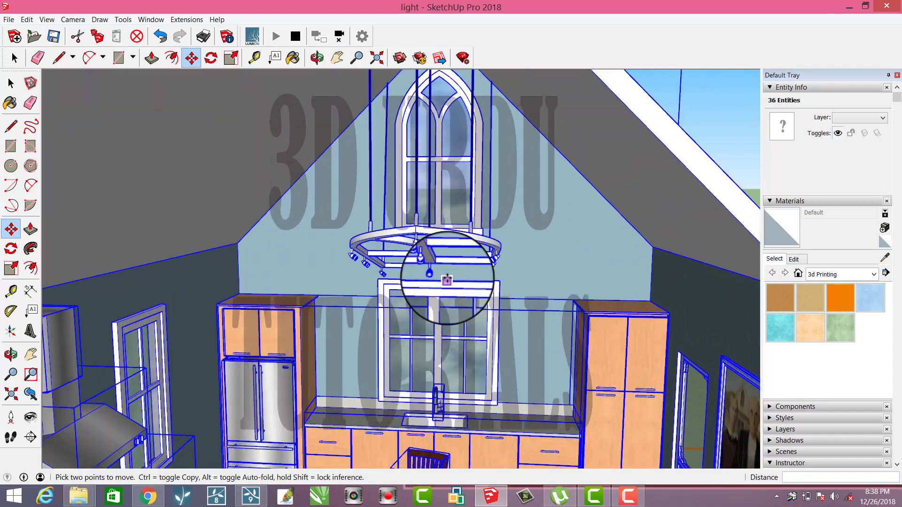
{"action": "scroll", "coordinate": [427, 259], "scroll_direction": "up", "scroll_amount": 2}
{"action": "scroll", "coordinate": [424, 257], "scroll_direction": "up", "scroll_amount": 3}
{"action": "scroll", "coordinate": [423, 254], "scroll_direction": "up", "scroll_amount": 3}
{"action": "scroll", "coordinate": [423, 253], "scroll_direction": "up", "scroll_amount": 2}
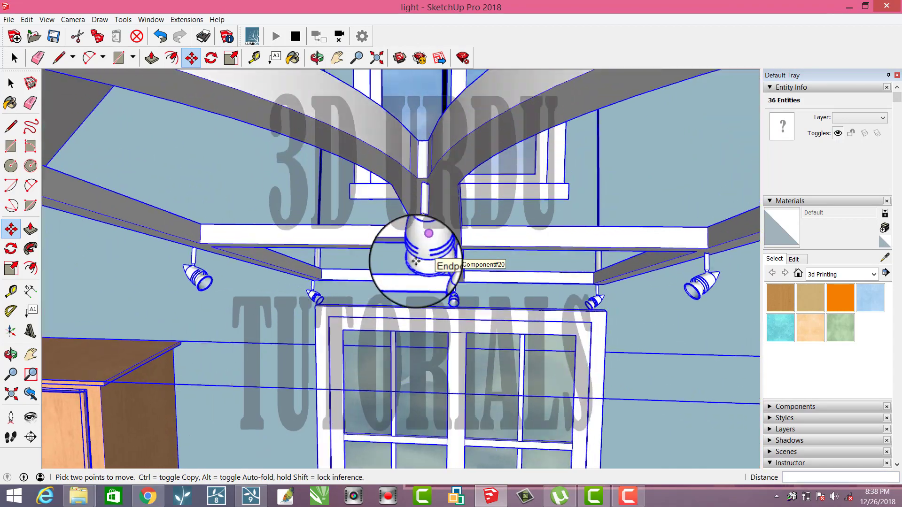
{"action": "scroll", "coordinate": [329, 306], "scroll_direction": "up", "scroll_amount": 3}
{"action": "mouse_move", "coordinate": [329, 306]}
{"action": "middle_mouse_down"}
{"action": "mouse_move", "coordinate": [306, 298]}
{"action": "mouse_move", "coordinate": [282, 263]}
{"action": "middle_mouse_up"}
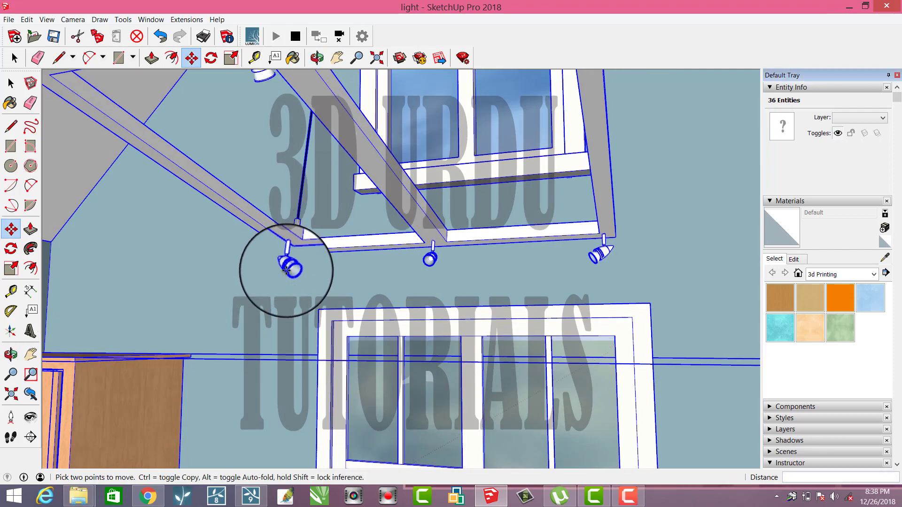
{"action": "scroll", "coordinate": [288, 262], "scroll_direction": "up", "scroll_amount": 2}
{"action": "scroll", "coordinate": [287, 272], "scroll_direction": "up", "scroll_amount": 4}
{"action": "scroll", "coordinate": [289, 271], "scroll_direction": "up", "scroll_amount": 3}
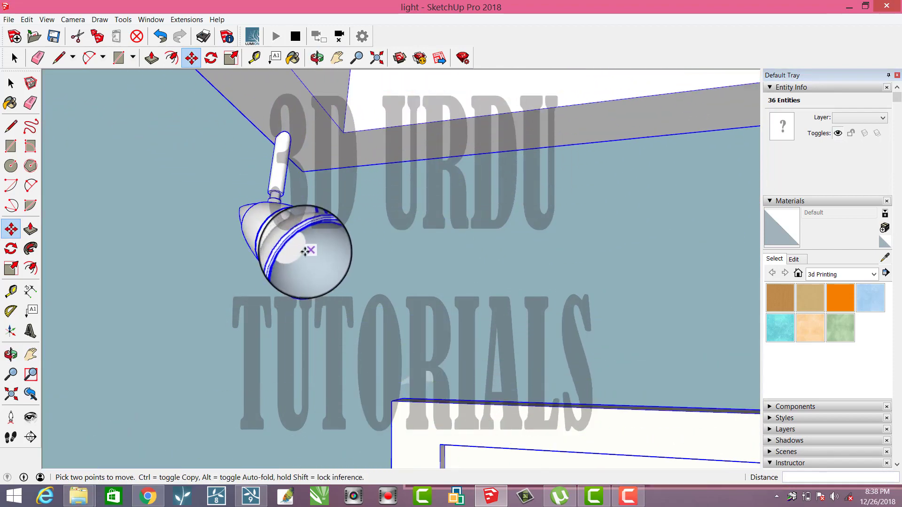
{"action": "scroll", "coordinate": [329, 256], "scroll_direction": "up", "scroll_amount": 3}
{"action": "mouse_move", "coordinate": [329, 256]}
{"action": "middle_mouse_down"}
{"action": "mouse_move", "coordinate": [275, 246]}
{"action": "mouse_move", "coordinate": [279, 256]}
{"action": "middle_mouse_up"}
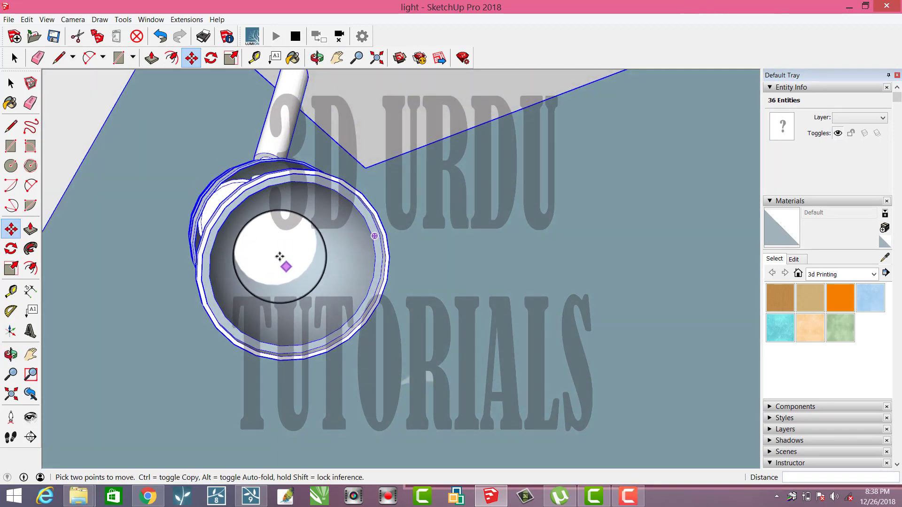
With the Paint Bucket active, orbit to view the spot lamp from another angle.
{"action": "left_click", "coordinate": [10, 102]}
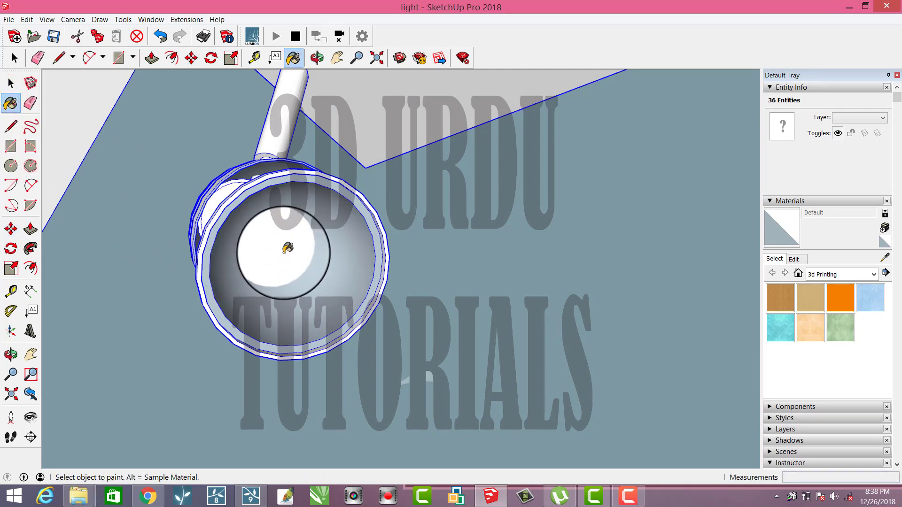
{"action": "scroll", "coordinate": [281, 246], "scroll_direction": "down", "scroll_amount": 2}
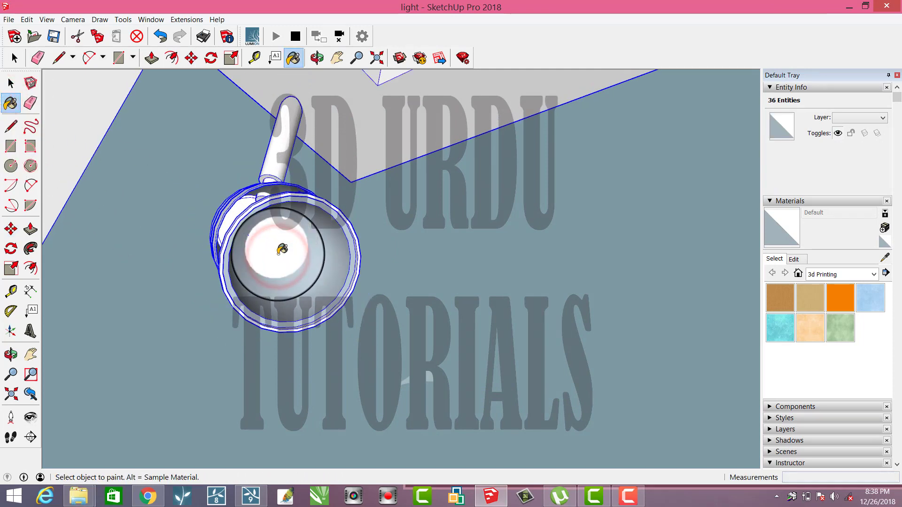
{"action": "scroll", "coordinate": [280, 247], "scroll_direction": "down", "scroll_amount": 2}
{"action": "scroll", "coordinate": [280, 247], "scroll_direction": "down", "scroll_amount": 2}
{"action": "scroll", "coordinate": [282, 249], "scroll_direction": "down", "scroll_amount": 2}
{"action": "scroll", "coordinate": [280, 249], "scroll_direction": "down", "scroll_amount": 2}
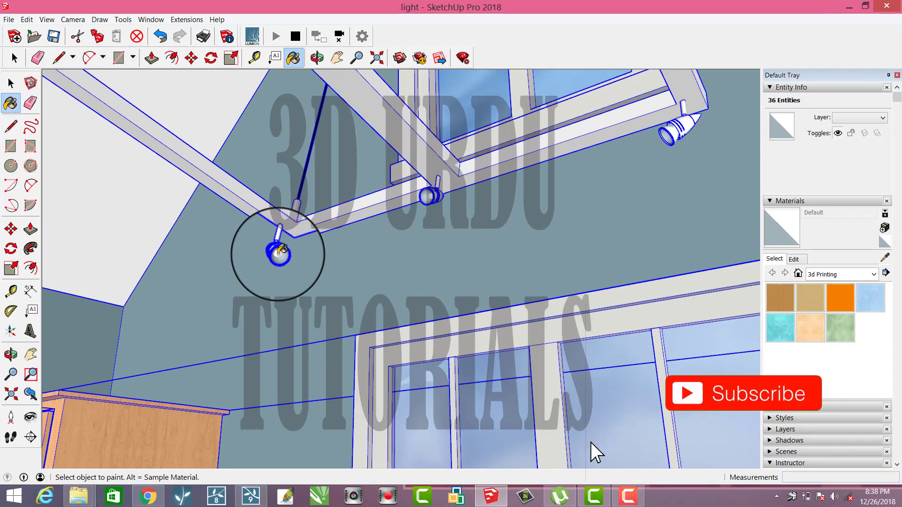
{"action": "scroll", "coordinate": [273, 255], "scroll_direction": "down", "scroll_amount": 2}
{"action": "middle_click_drag", "start_coordinate": [272, 255], "coordinate": [413, 295]}
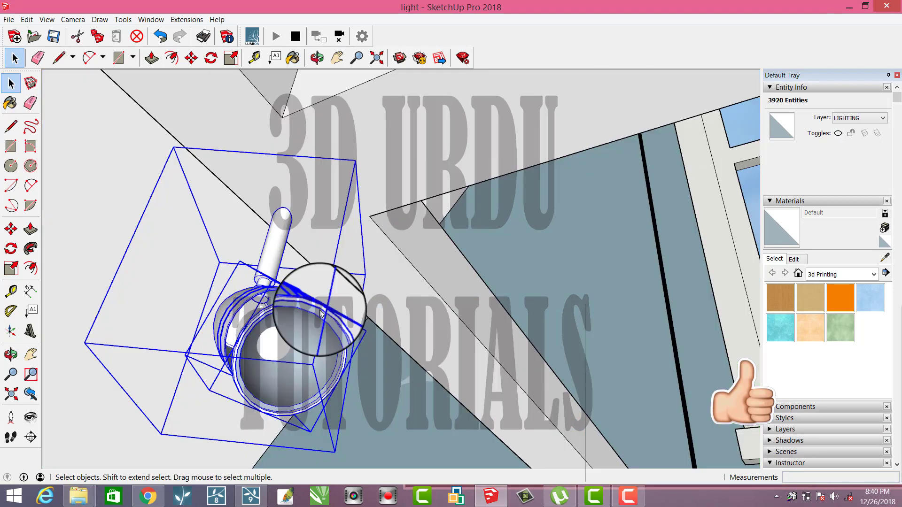
Paint the close-up spotlight's dotted lens centre pale pink with Color A01 from Colors.
{"action": "left_click", "coordinate": [281, 352]}
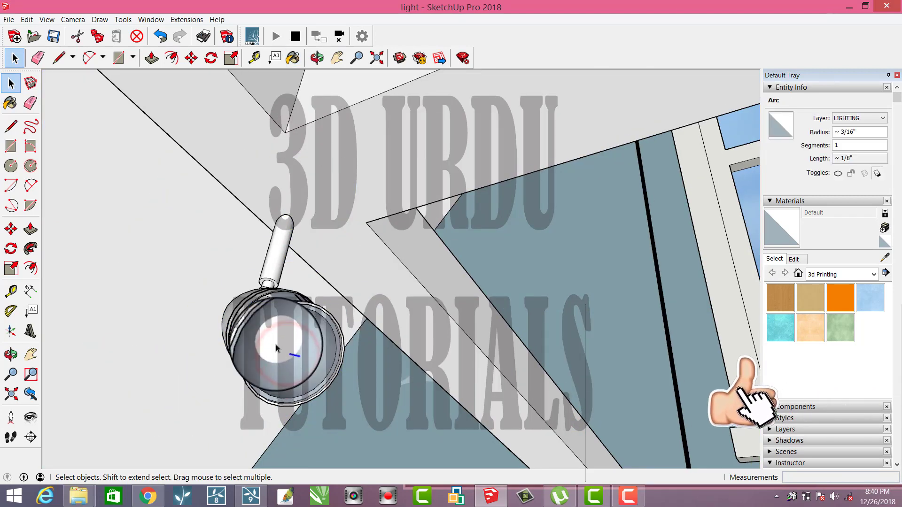
{"action": "left_click", "coordinate": [281, 353]}
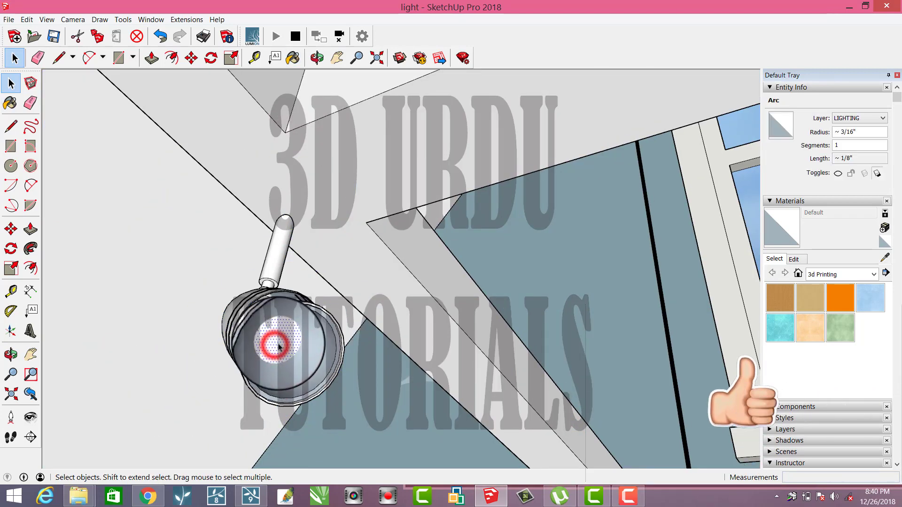
{"action": "left_click", "coordinate": [11, 102]}
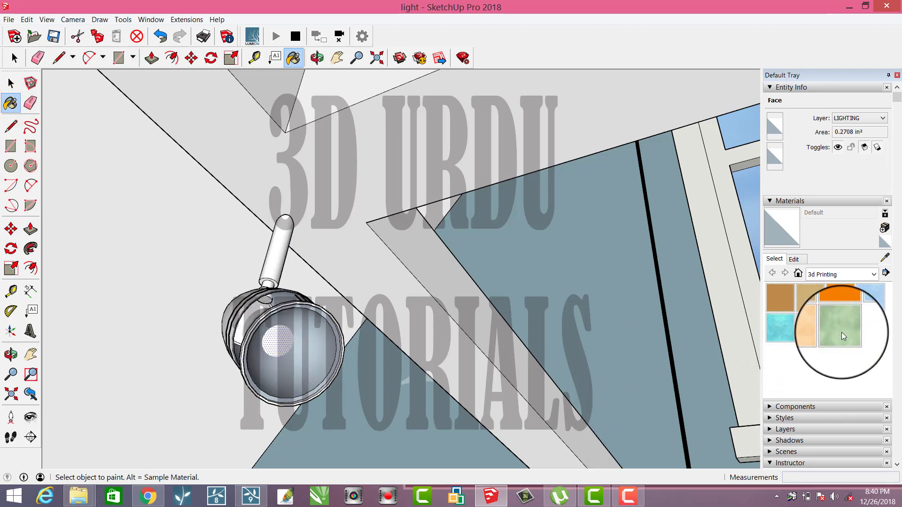
{"action": "left_click", "coordinate": [874, 275]}
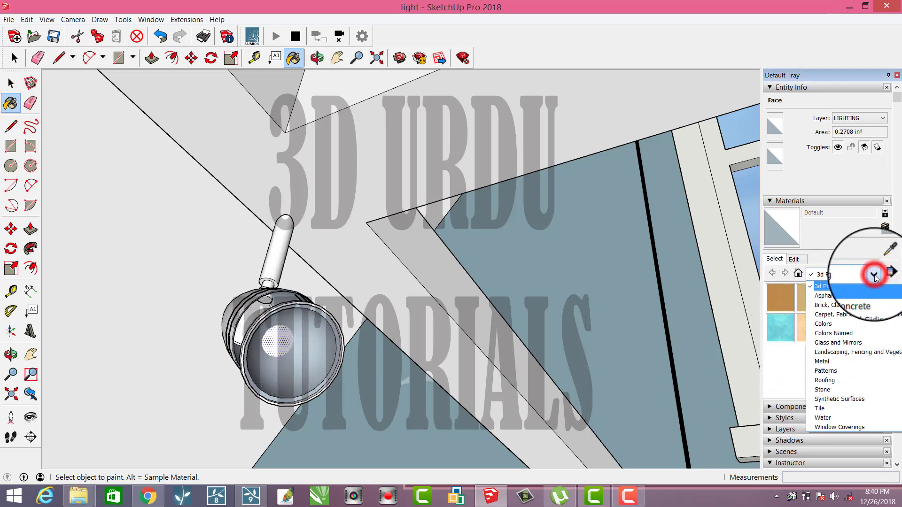
{"action": "left_click", "coordinate": [841, 326]}
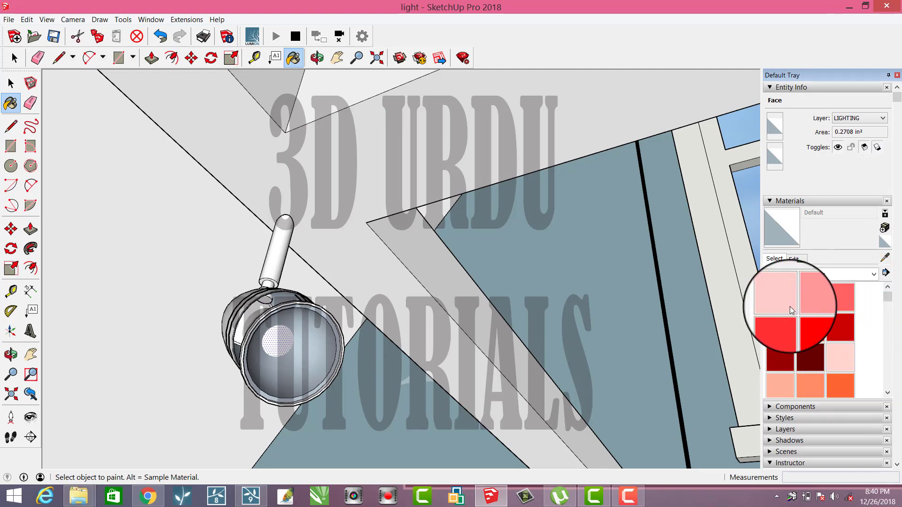
{"action": "left_click", "coordinate": [782, 306]}
{"action": "left_click", "coordinate": [278, 338]}
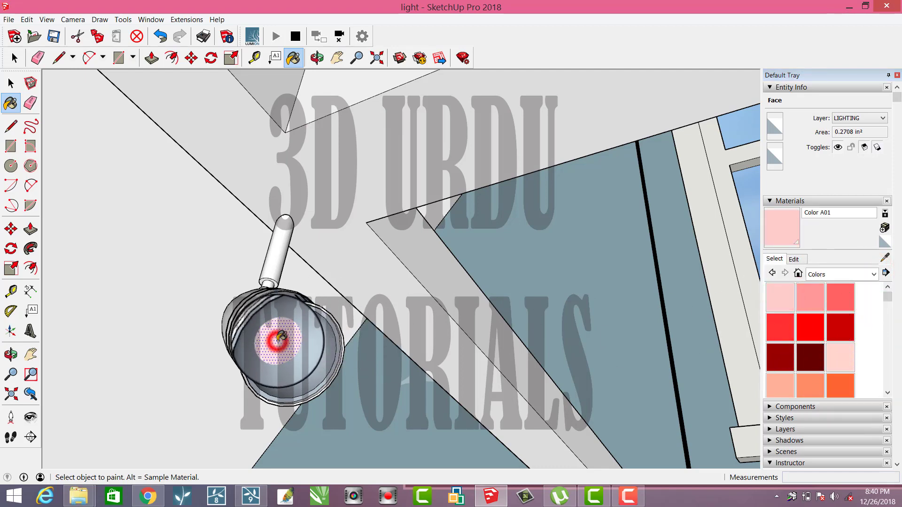
{"action": "scroll", "coordinate": [293, 347], "scroll_direction": "down", "scroll_amount": 2}
{"action": "scroll", "coordinate": [293, 347], "scroll_direction": "down", "scroll_amount": 2}
Paint the upper-left ceiling spotlight's lens with Color A01.
{"action": "scroll", "coordinate": [293, 347], "scroll_direction": "down", "scroll_amount": 2}
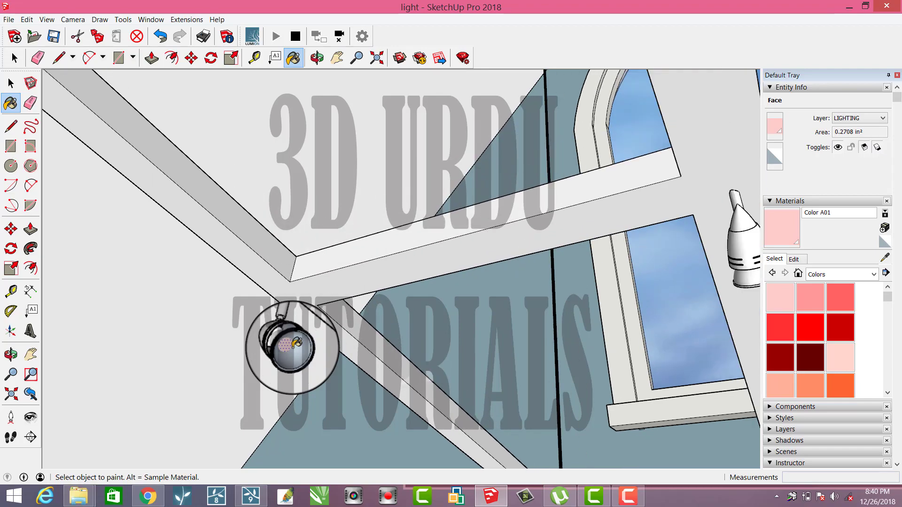
{"action": "scroll", "coordinate": [293, 346], "scroll_direction": "down", "scroll_amount": 1}
{"action": "mouse_move", "coordinate": [187, 312]}
{"action": "middle_mouse_down"}
{"action": "mouse_move", "coordinate": [216, 323]}
{"action": "mouse_move", "coordinate": [181, 263]}
{"action": "middle_mouse_up"}
{"action": "scroll", "coordinate": [76, 155], "scroll_direction": "up", "scroll_amount": 2}
{"action": "scroll", "coordinate": [80, 158], "scroll_direction": "up", "scroll_amount": 2}
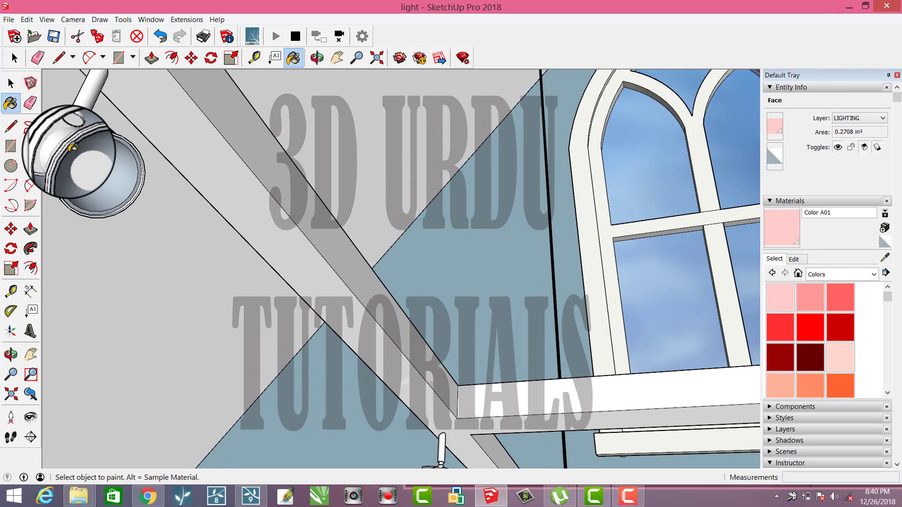
{"action": "left_click", "coordinate": [81, 159]}
Orbit to the lower spotlight and paint its lens Color A01 as well.
{"action": "scroll", "coordinate": [120, 180], "scroll_direction": "down", "scroll_amount": 3}
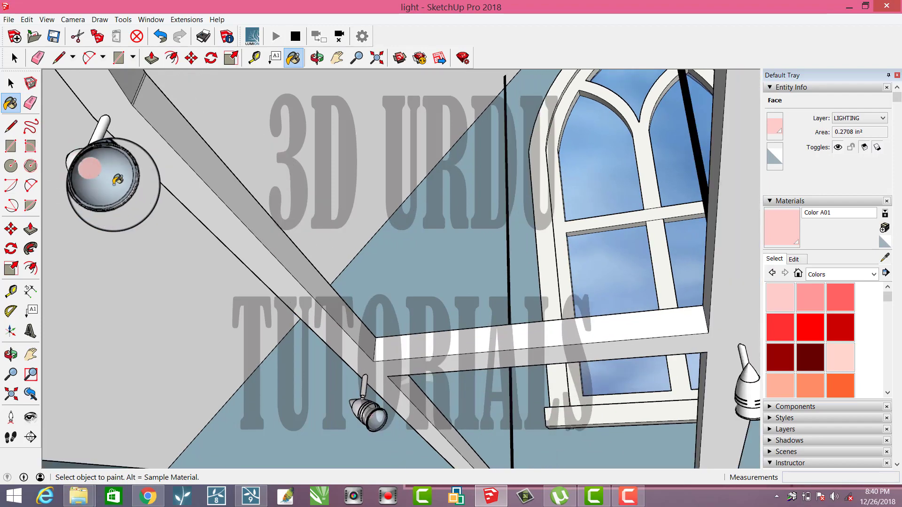
{"action": "scroll", "coordinate": [118, 180], "scroll_direction": "down", "scroll_amount": 2}
{"action": "scroll", "coordinate": [120, 181], "scroll_direction": "down", "scroll_amount": 3}
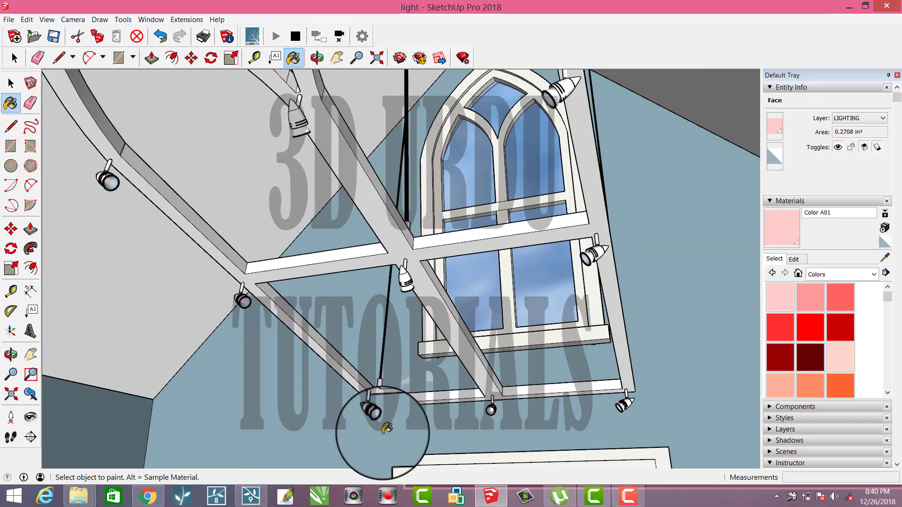
{"action": "scroll", "coordinate": [381, 425], "scroll_direction": "up", "scroll_amount": 5}
{"action": "scroll", "coordinate": [382, 425], "scroll_direction": "up", "scroll_amount": 3}
{"action": "scroll", "coordinate": [371, 418], "scroll_direction": "up", "scroll_amount": 2}
{"action": "mouse_move", "coordinate": [357, 416]}
{"action": "middle_mouse_down"}
{"action": "mouse_move", "coordinate": [351, 412]}
{"action": "mouse_move", "coordinate": [622, 342]}
{"action": "mouse_move", "coordinate": [593, 402]}
{"action": "mouse_move", "coordinate": [528, 318]}
{"action": "mouse_move", "coordinate": [135, 201]}
{"action": "mouse_move", "coordinate": [265, 308]}
{"action": "mouse_move", "coordinate": [363, 453]}
{"action": "mouse_move", "coordinate": [291, 413]}
{"action": "mouse_move", "coordinate": [165, 459]}
{"action": "mouse_move", "coordinate": [323, 394]}
{"action": "mouse_move", "coordinate": [282, 372]}
{"action": "mouse_move", "coordinate": [70, 395]}
{"action": "mouse_move", "coordinate": [194, 445]}
{"action": "middle_mouse_up"}
{"action": "left_click", "coordinate": [358, 414]}
{"action": "scroll", "coordinate": [195, 445], "scroll_direction": "up", "scroll_amount": 5}
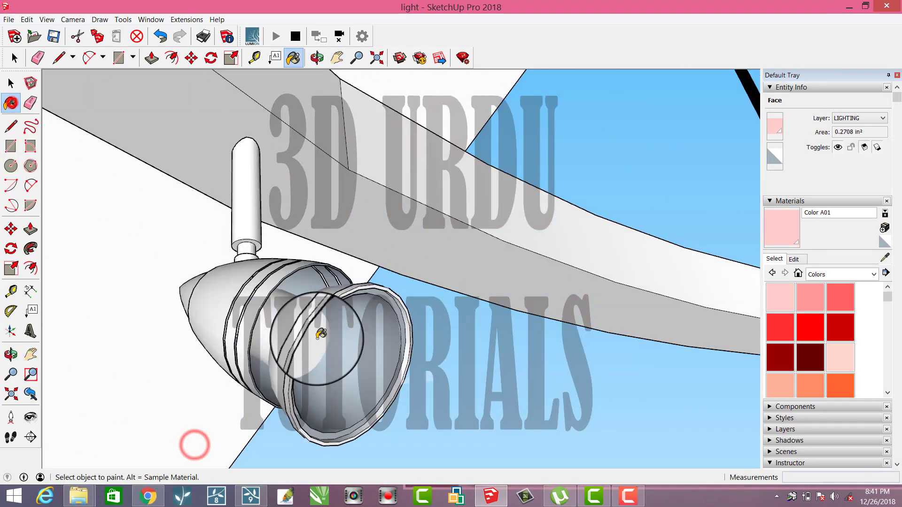
{"action": "scroll", "coordinate": [302, 347], "scroll_direction": "down", "scroll_amount": 5}
{"action": "scroll", "coordinate": [312, 346], "scroll_direction": "up", "scroll_amount": 5}
{"action": "scroll", "coordinate": [234, 391], "scroll_direction": "up", "scroll_amount": 2}
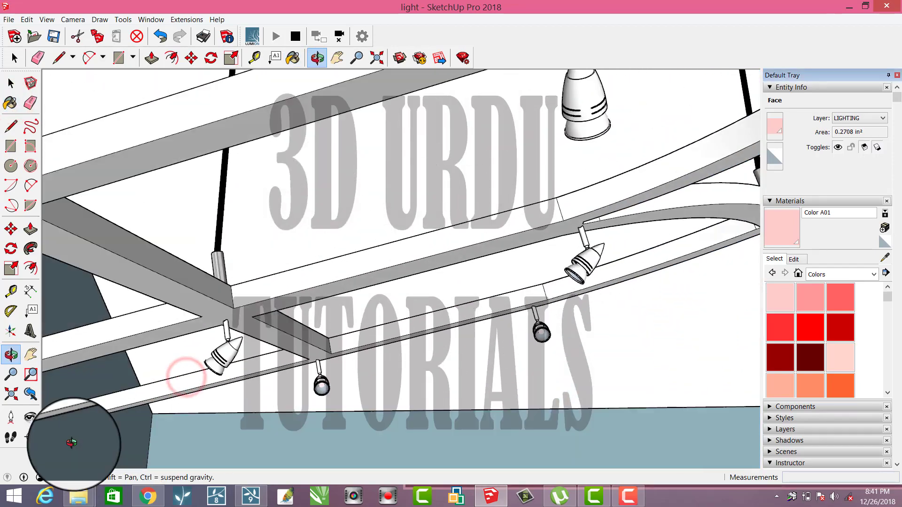
Move the Lumion camera to the ceiling lamp and pick its Color A01 lens material.
{"action": "key", "text": "w"}
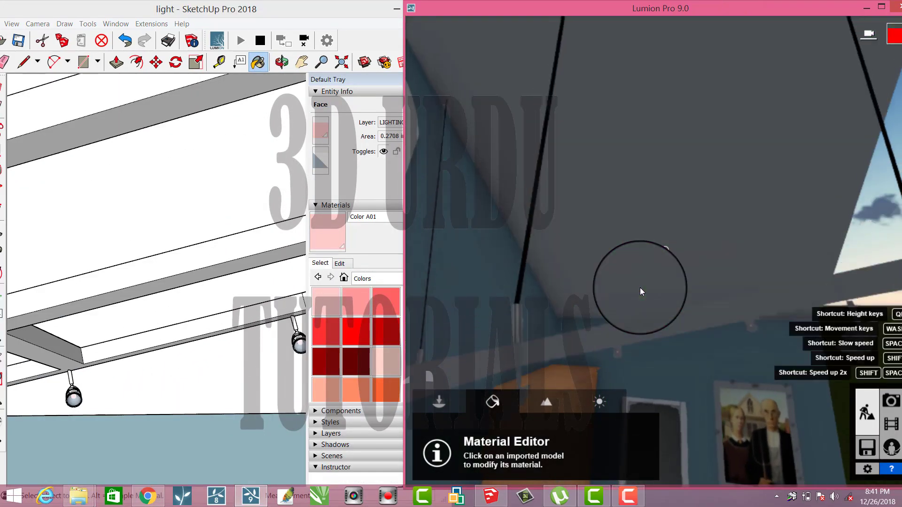
{"action": "key", "text": "s"}
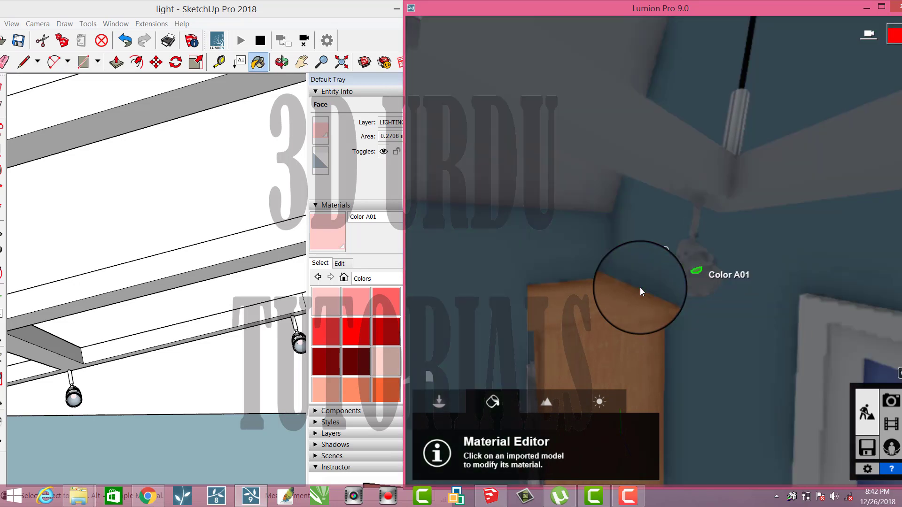
{"action": "left_click", "coordinate": [641, 289]}
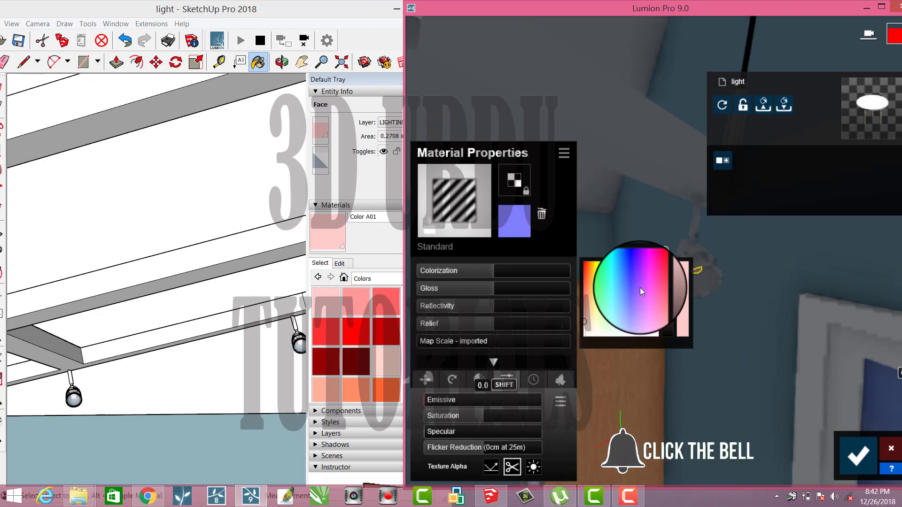
Raise the Standard lamp material's Emissive to about 348.7 and check the glow.
{"action": "left_click_drag", "start_coordinate": [426, 400], "coordinate": [461, 400]}
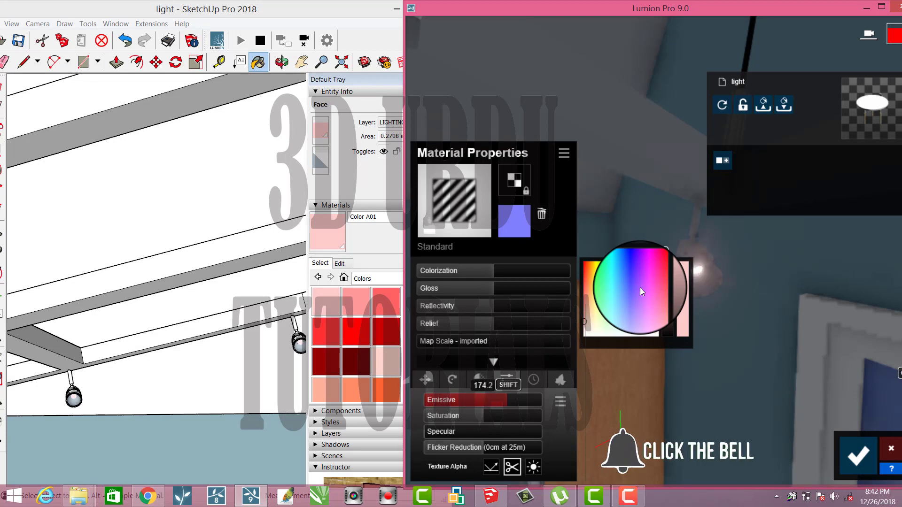
{"action": "left_click_drag", "start_coordinate": [640, 287], "coordinate": [640, 287]}
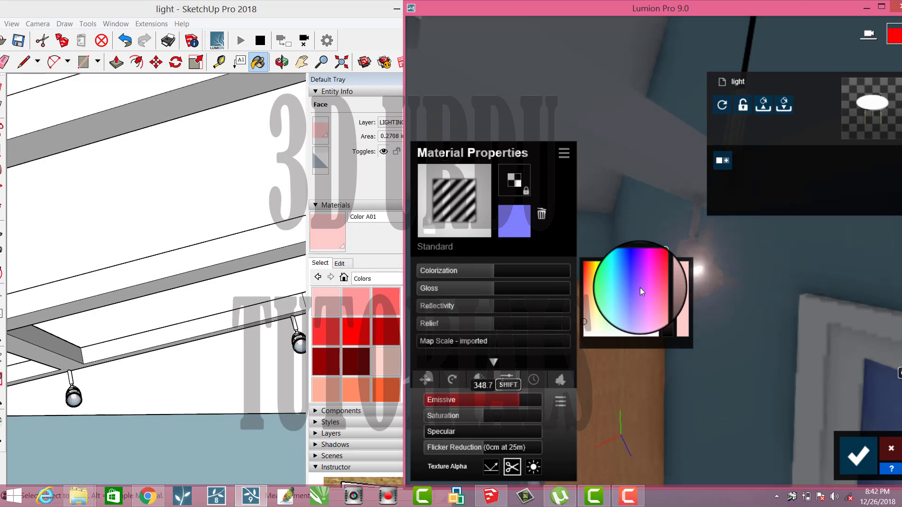
{"action": "key", "text": "s"}
{"action": "key", "text": "s"}
{"action": "key", "text": "s"}
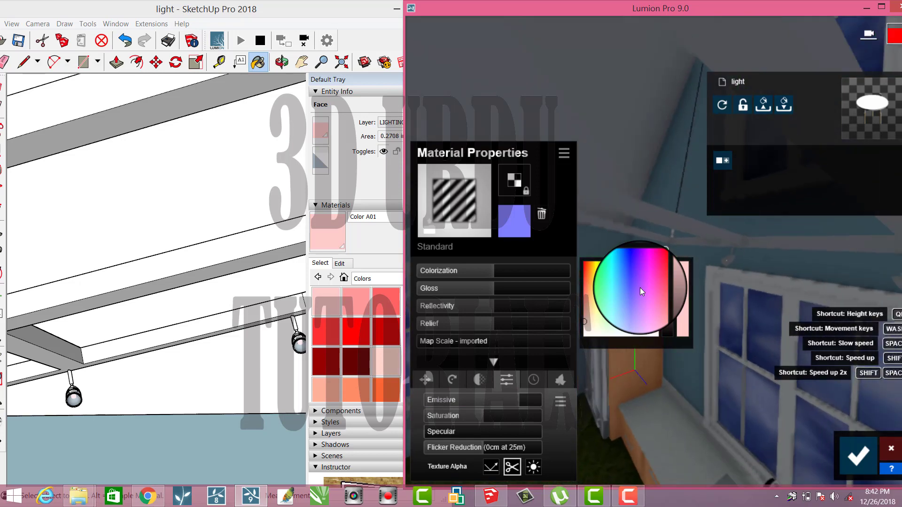
{"action": "key", "text": "w"}
{"action": "key", "text": "w"}
{"action": "key", "text": "w"}
{"action": "key", "text": "s"}
{"action": "key", "text": "s"}
{"action": "key", "text": "s"}
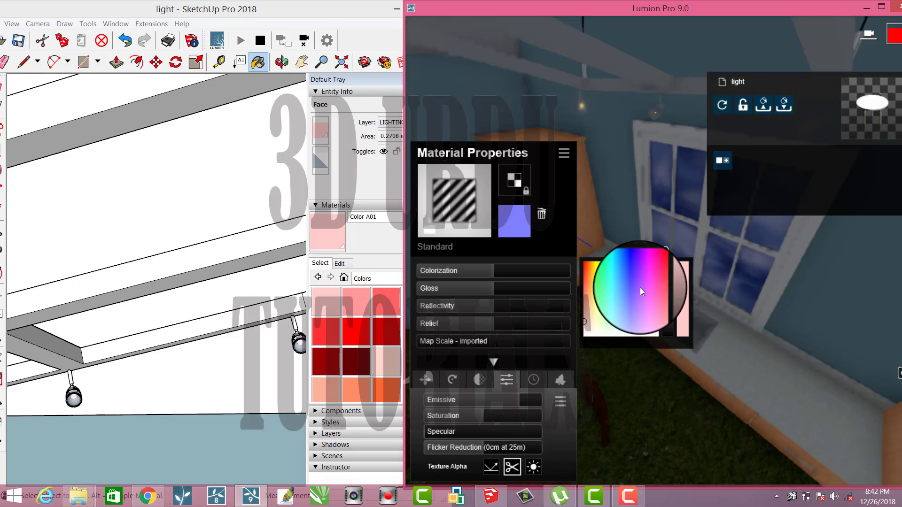
Save the material change and move the camera around to review the glowing ceiling lights.
{"action": "left_click", "coordinate": [858, 454]}
{"action": "key", "text": "s"}
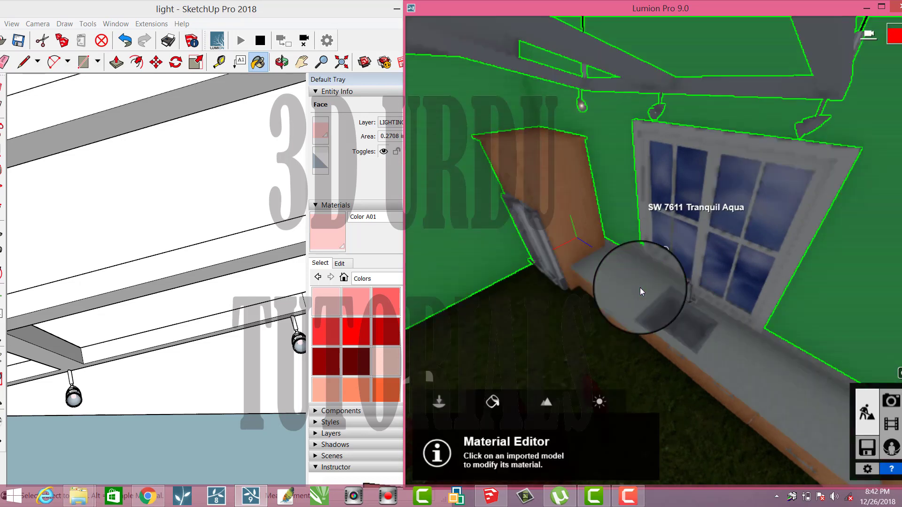
{"action": "key", "text": "w"}
{"action": "key", "text": "w"}
{"action": "key", "text": "s"}
{"action": "key", "text": "s"}
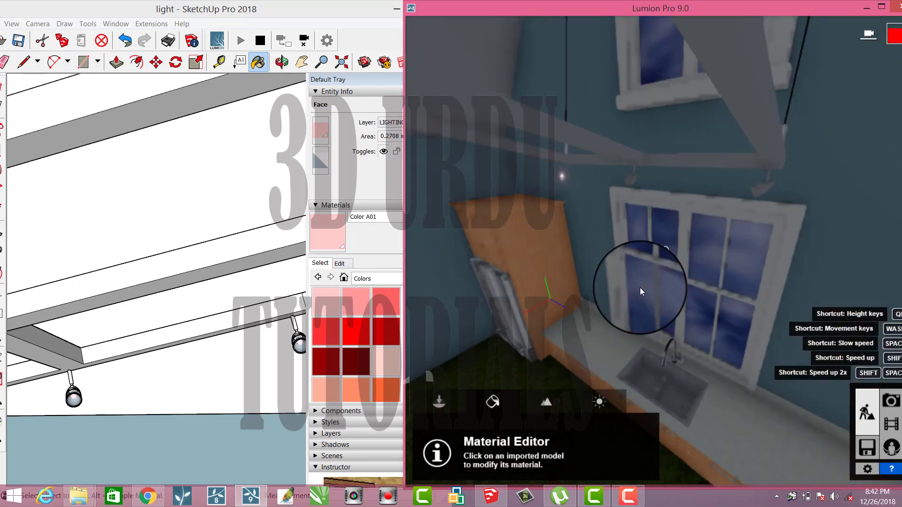
{"action": "key", "text": "w"}
{"action": "key", "text": "w"}
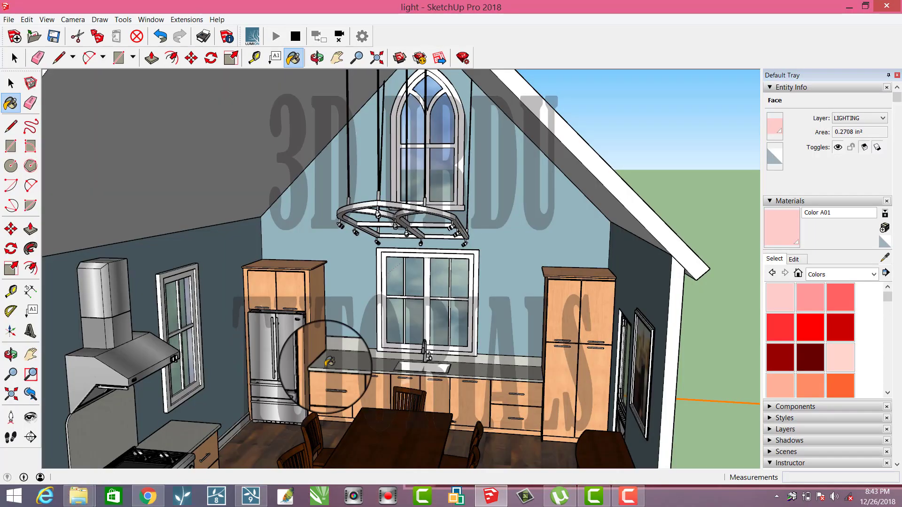
Import the bulb pendant light model, place it right of the window, and explode the component.
{"action": "scroll", "coordinate": [329, 362], "scroll_direction": "up", "scroll_amount": 3}
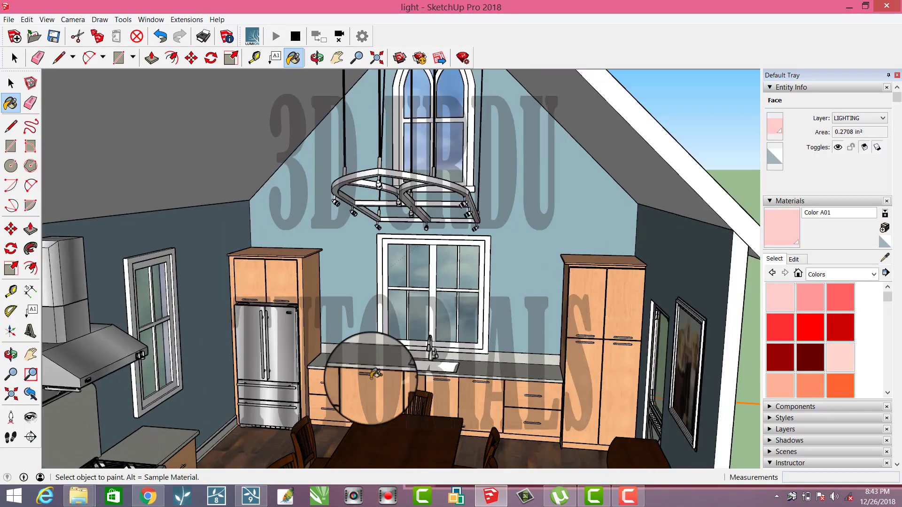
{"action": "scroll", "coordinate": [329, 362], "scroll_direction": "up", "scroll_amount": 3}
{"action": "left_click", "coordinate": [4, 19]}
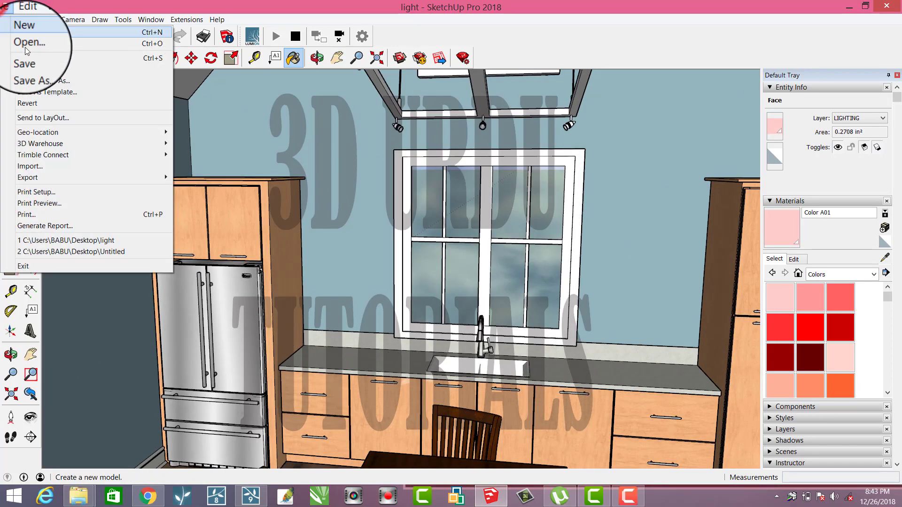
{"action": "left_click", "coordinate": [40, 166]}
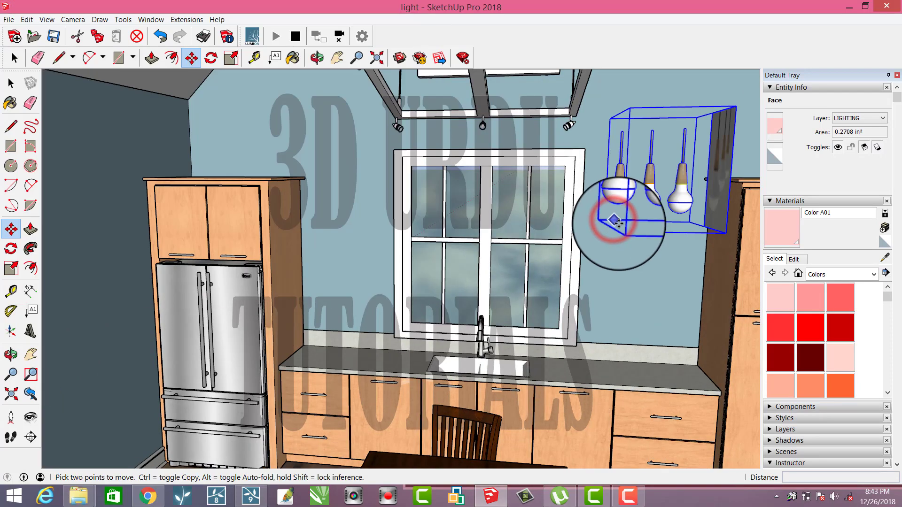
{"action": "left_click", "coordinate": [615, 220]}
{"action": "right_click", "coordinate": [680, 194]}
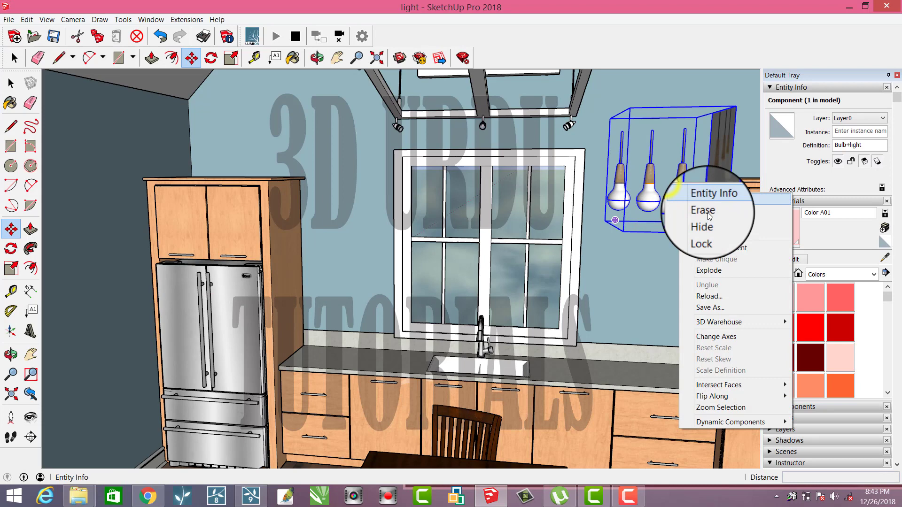
{"action": "left_click", "coordinate": [709, 271]}
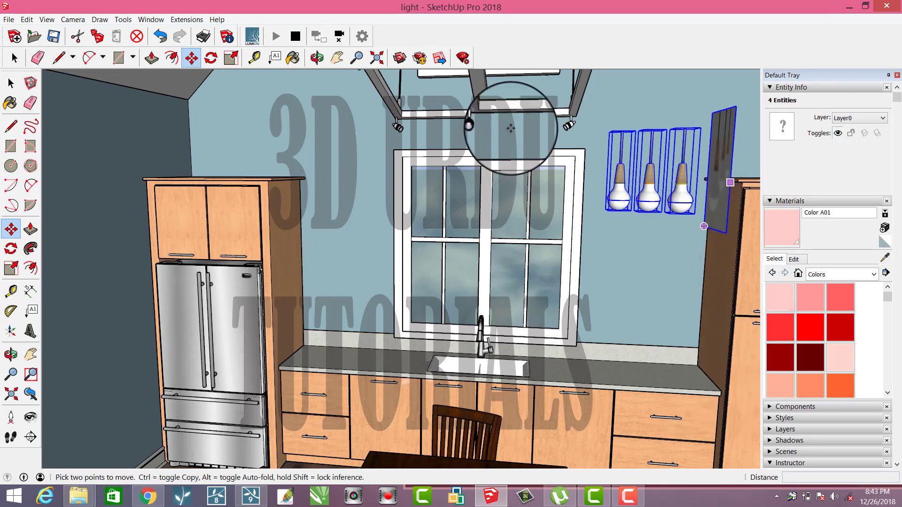
Delete the stray image plane by the cabinet and explode all three pendant bulb groups together.
{"action": "left_click", "coordinate": [10, 84]}
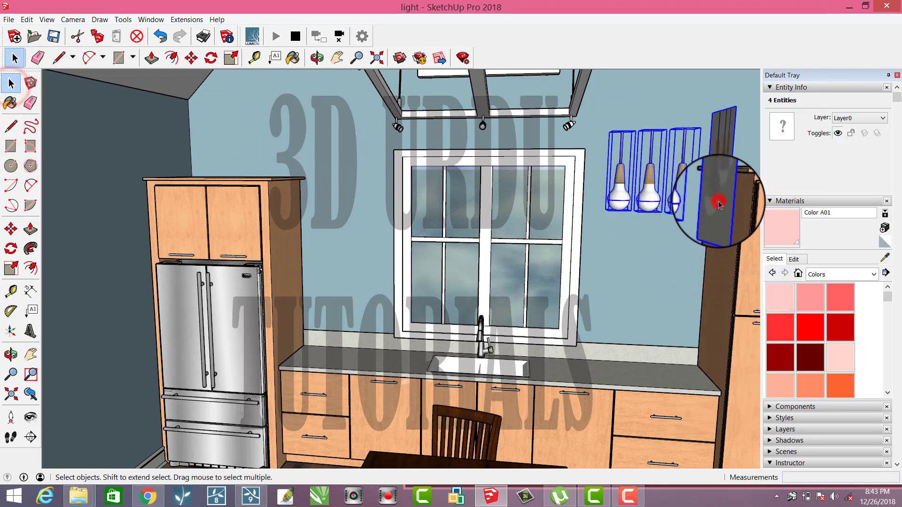
{"action": "key", "text": "Delete"}
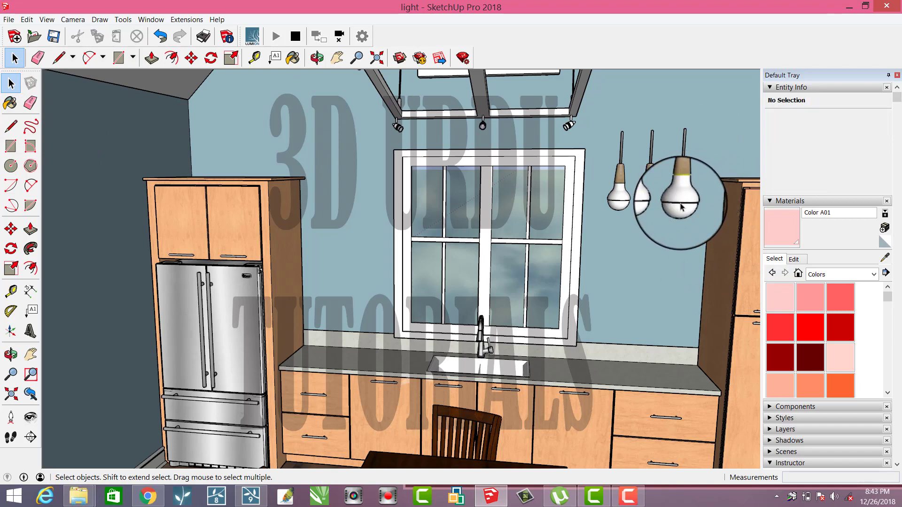
{"action": "left_click", "coordinate": [681, 207]}
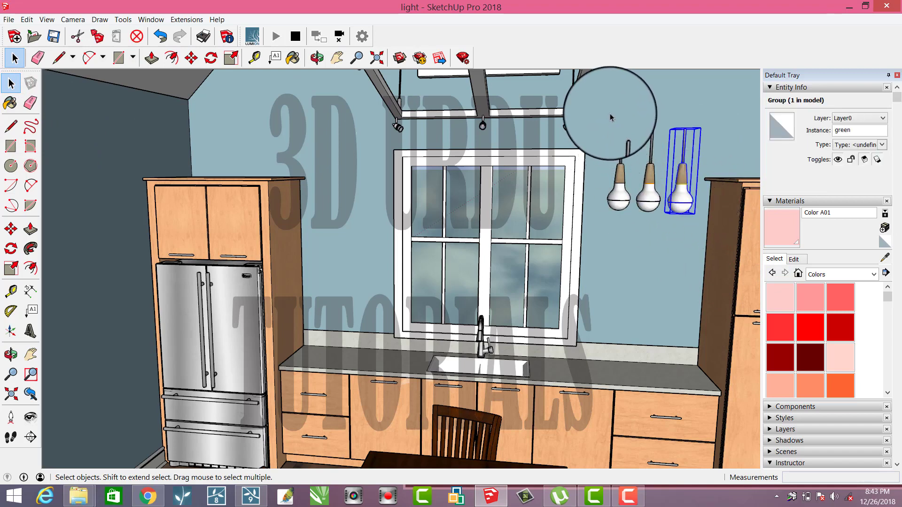
{"action": "left_click", "coordinate": [650, 193], "text": "shift"}
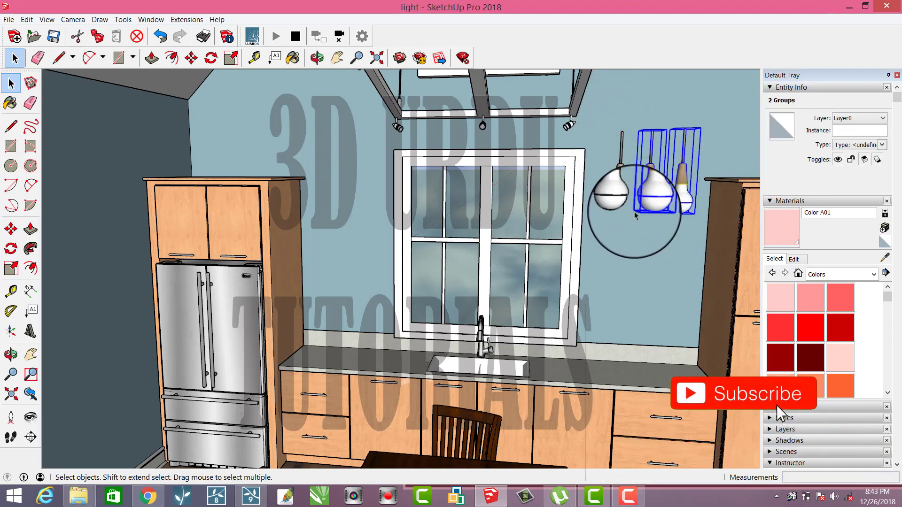
{"action": "left_click", "coordinate": [619, 195], "text": "shift"}
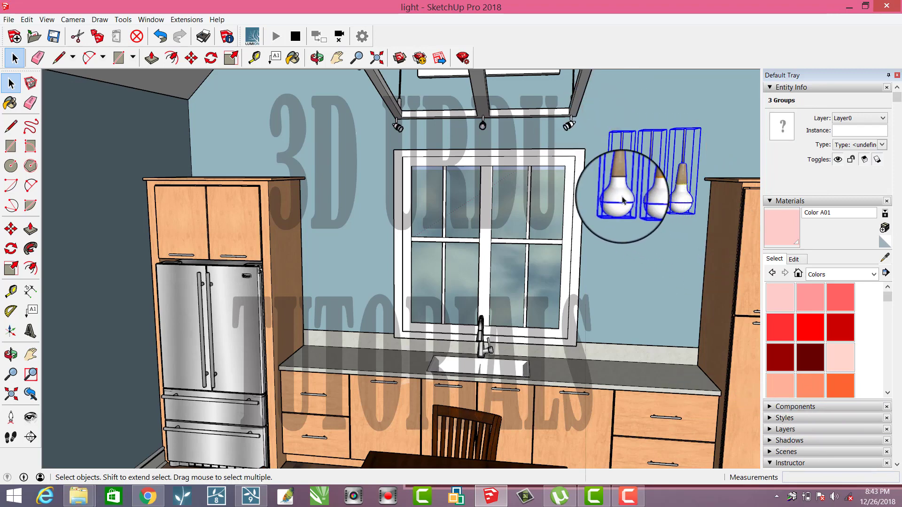
{"action": "right_click", "coordinate": [623, 200]}
{"action": "left_click", "coordinate": [653, 252]}
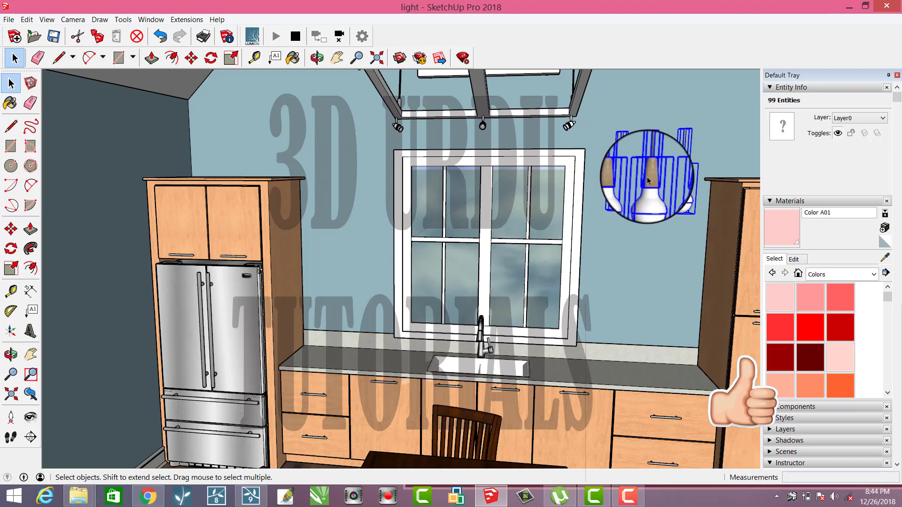
{"action": "right_click", "coordinate": [647, 180]}
Explode the remaining inner group of each of the three pendant bulbs.
{"action": "left_click", "coordinate": [657, 231]}
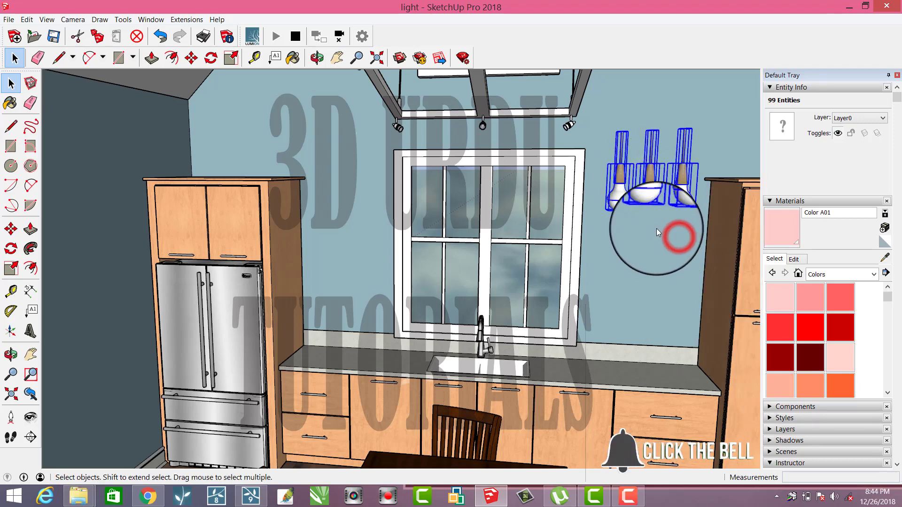
{"action": "right_click", "coordinate": [572, 192]}
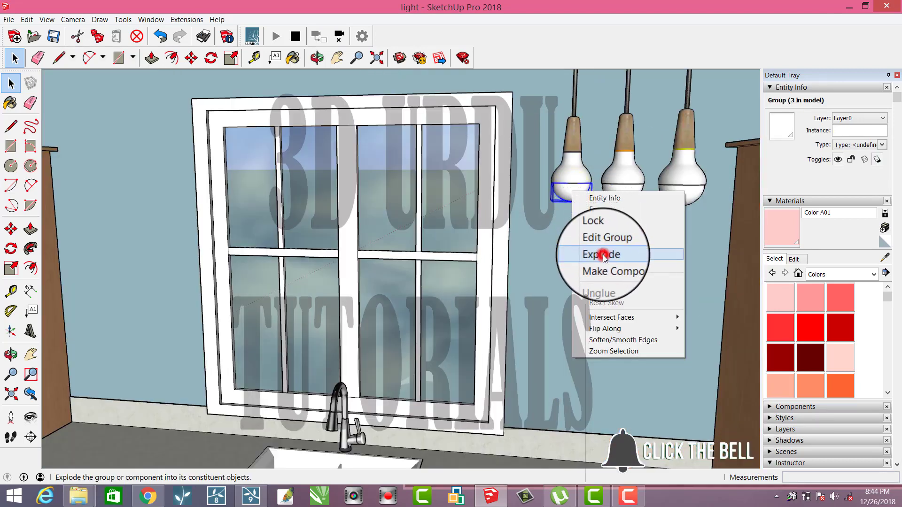
{"action": "left_click", "coordinate": [603, 257]}
{"action": "right_click", "coordinate": [621, 191]}
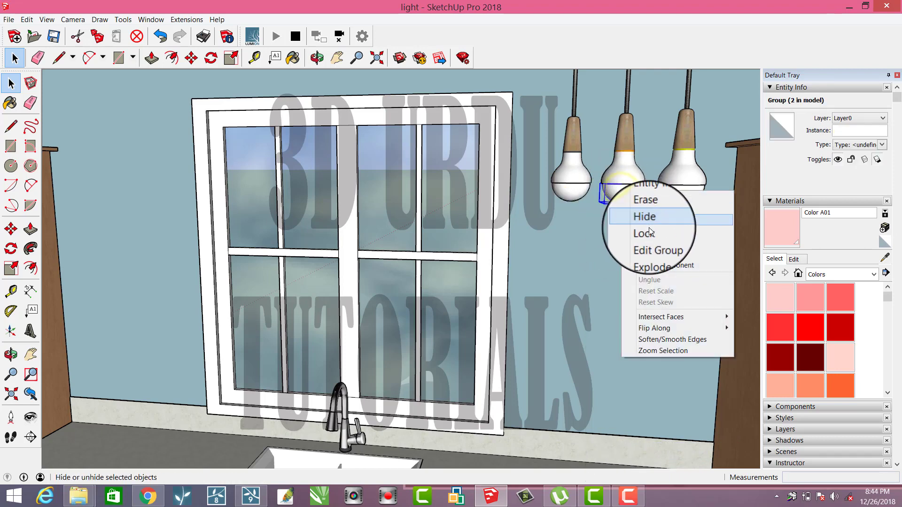
{"action": "left_click", "coordinate": [648, 252]}
{"action": "right_click", "coordinate": [681, 193]}
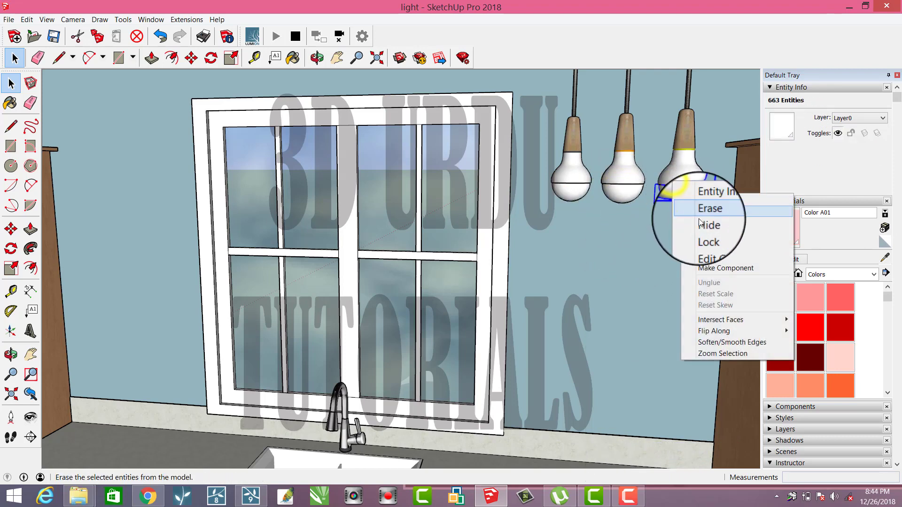
{"action": "left_click", "coordinate": [705, 257]}
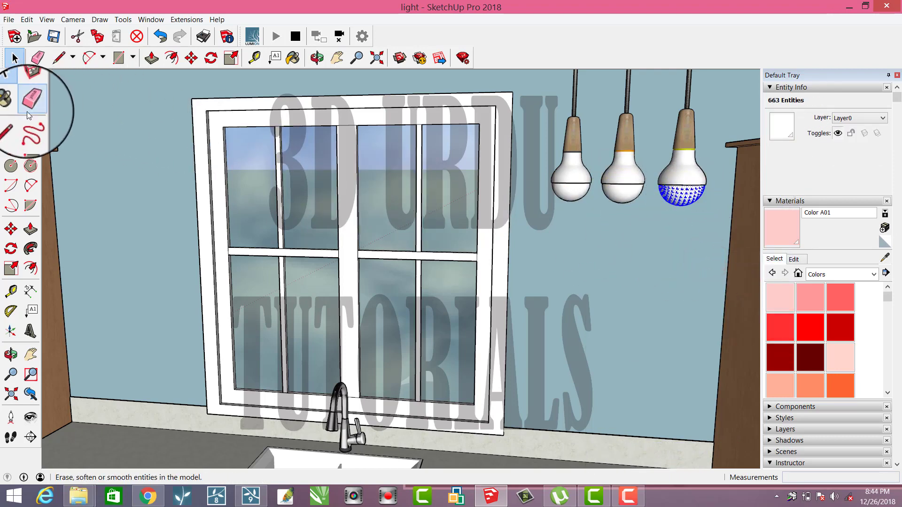
Paint the bulbs' lower halves red Color A05, then shrink SketchUp to sit beside Lumion.
{"action": "left_click", "coordinate": [10, 102]}
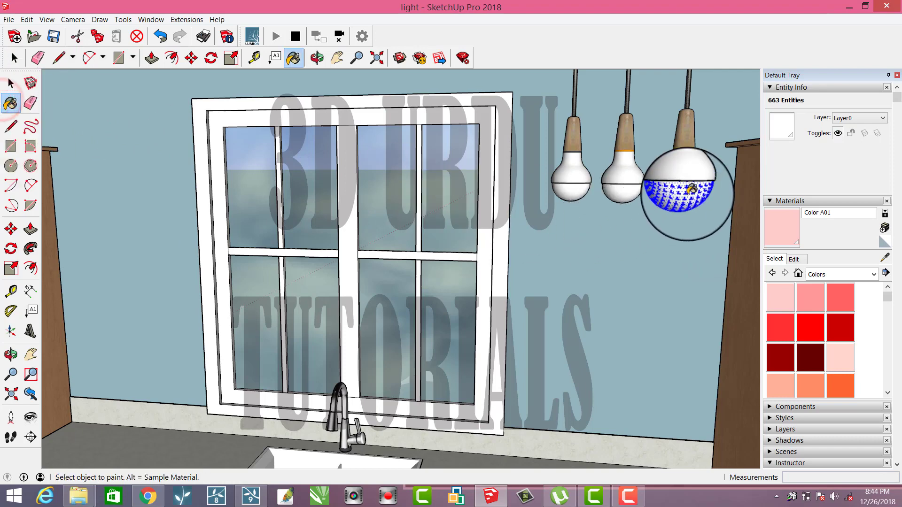
{"action": "left_click", "coordinate": [810, 329]}
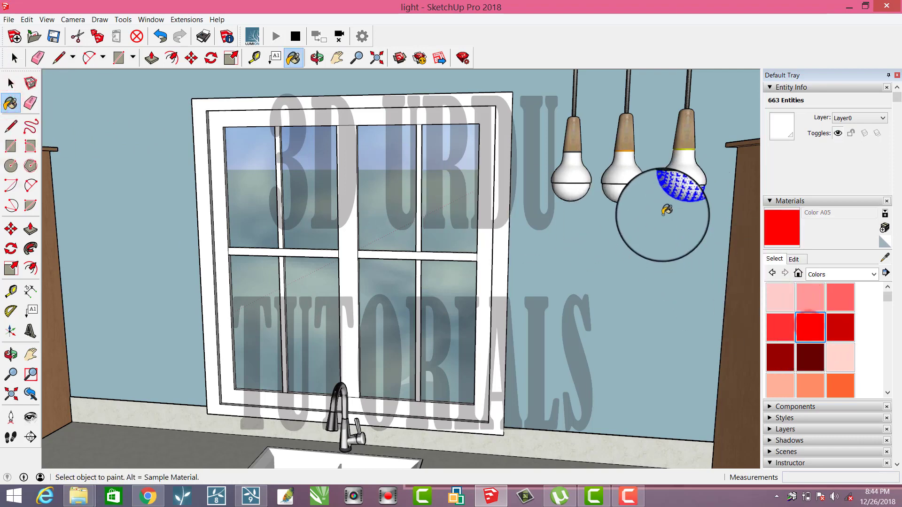
{"action": "left_click", "coordinate": [679, 199]}
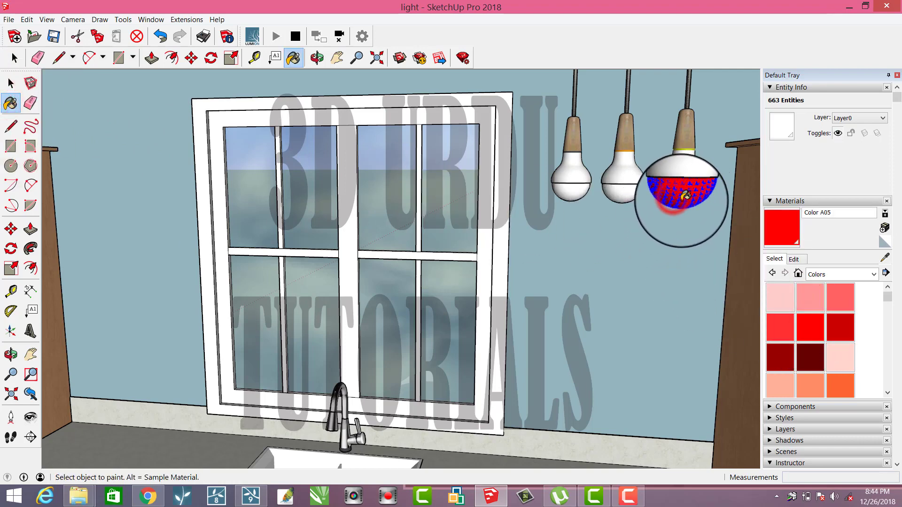
{"action": "left_click", "coordinate": [624, 195]}
{"action": "scroll", "coordinate": [578, 219], "scroll_direction": "down", "scroll_amount": 3}
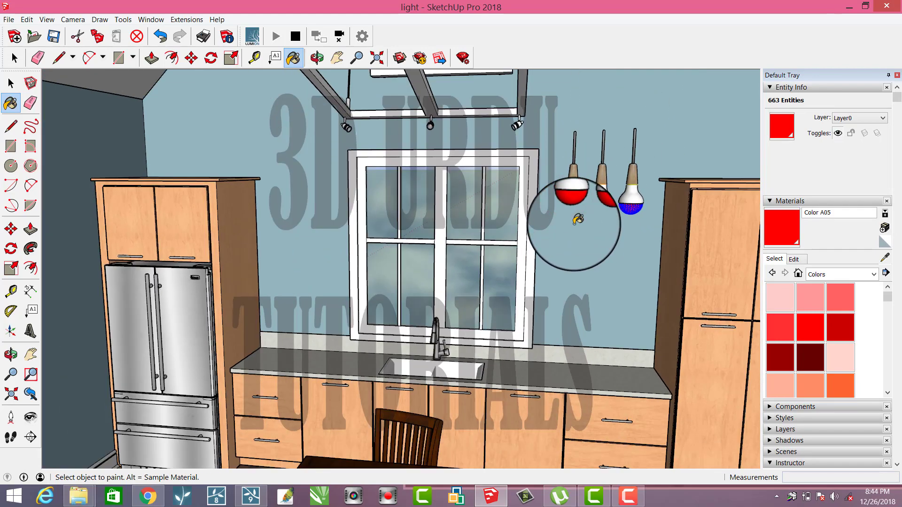
{"action": "double_click", "coordinate": [628, 9]}
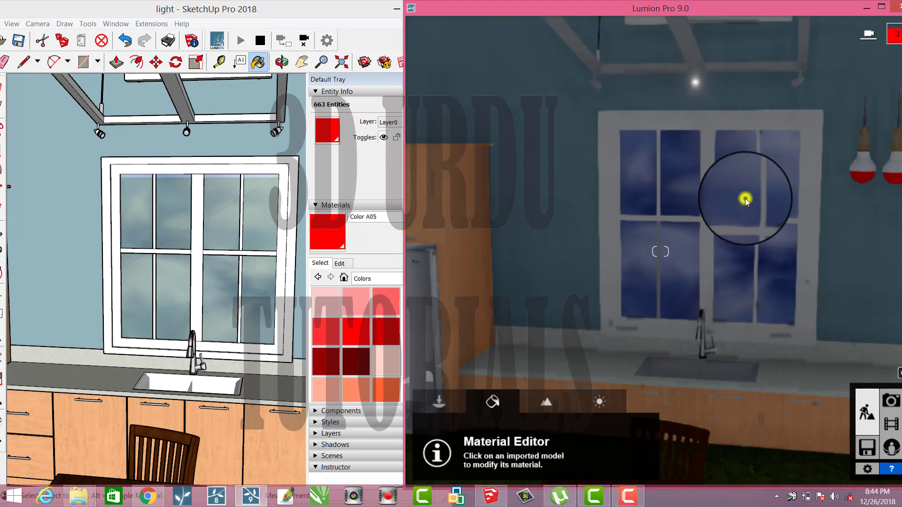
Turn the Lumion camera from the wall round to face the pendant lamps.
{"action": "left_click", "coordinate": [745, 199]}
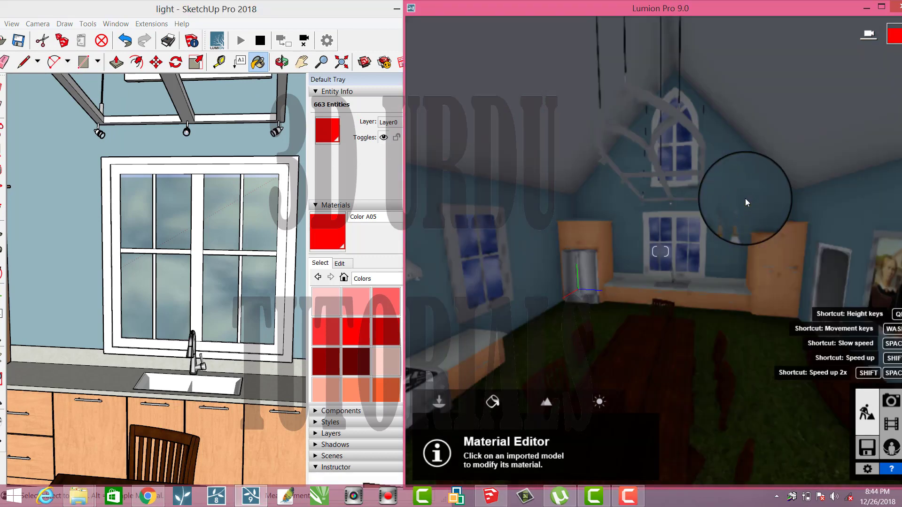
{"action": "right_click_drag", "start_coordinate": [745, 198], "coordinate": [746, 200]}
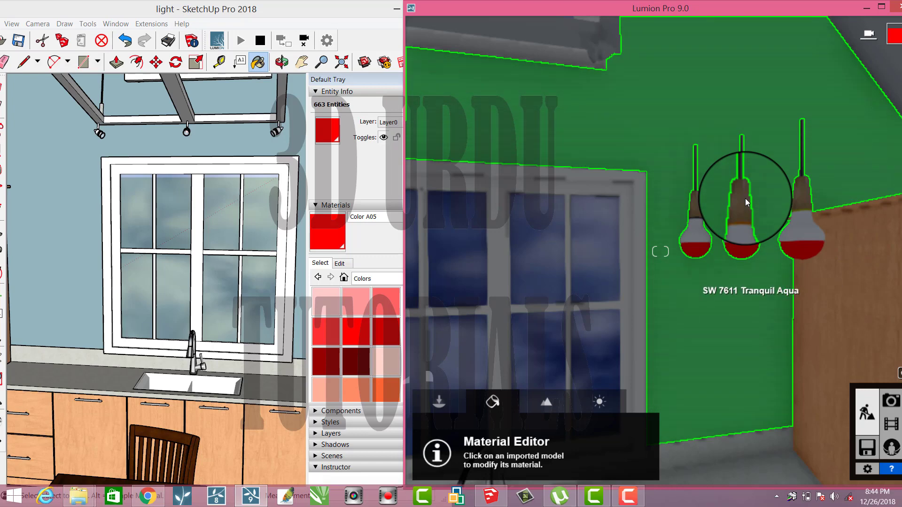
{"action": "right_click_drag", "start_coordinate": [748, 202], "coordinate": [747, 202]}
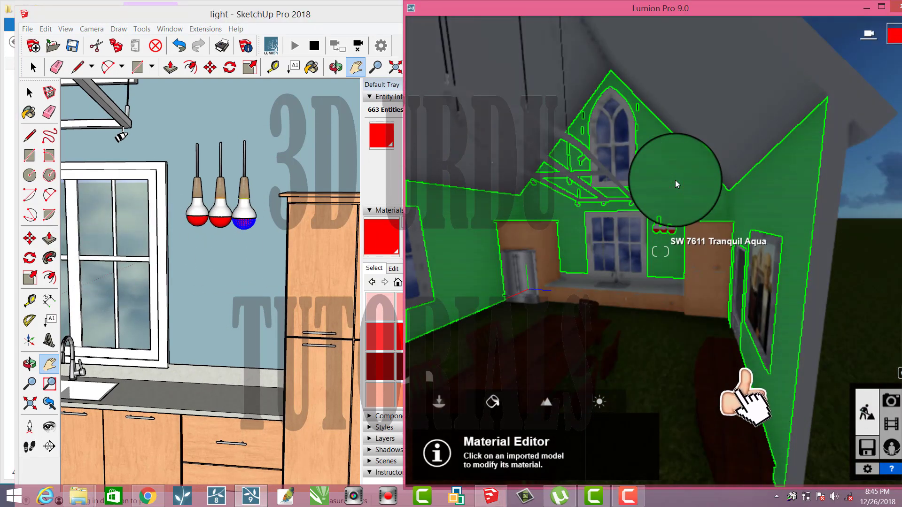
Replace the red bulb material with a lightened Standard material at emissive 279.6.
{"action": "left_click", "coordinate": [677, 183]}
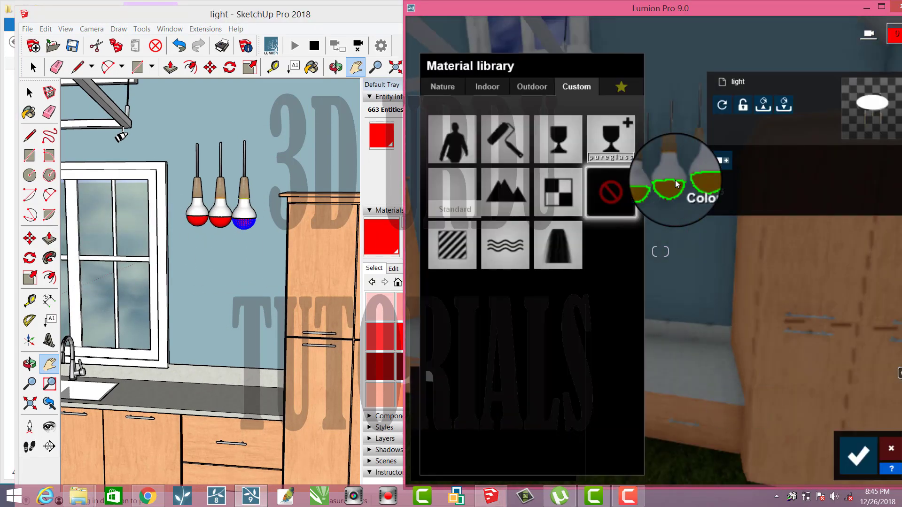
{"action": "left_click", "coordinate": [452, 190]}
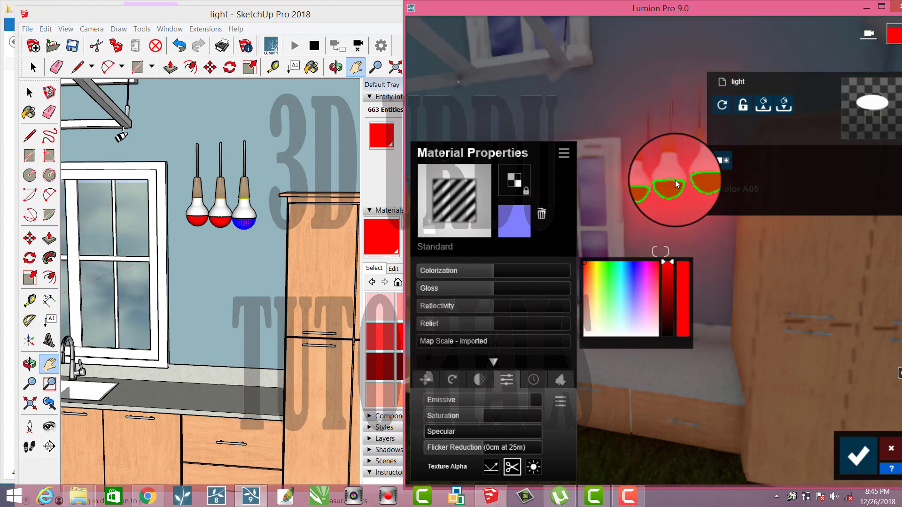
{"action": "left_click", "coordinate": [677, 184]}
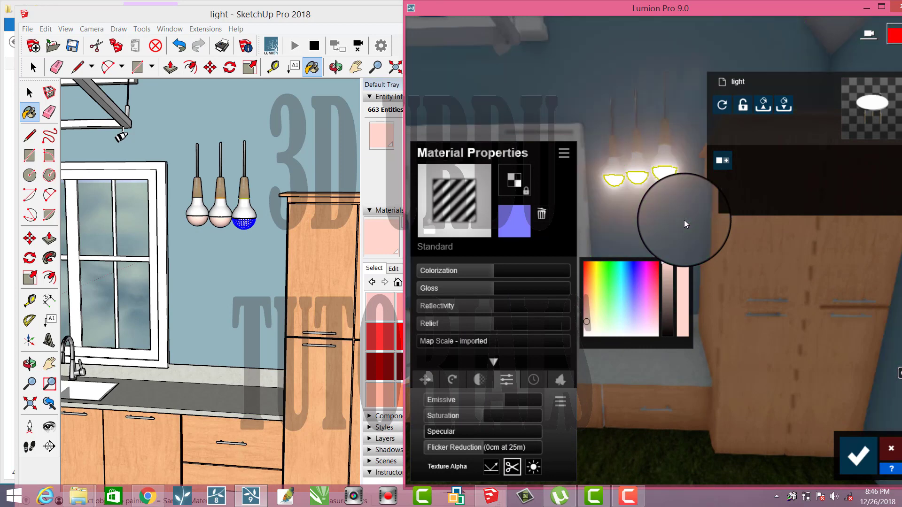
{"action": "left_click_drag", "start_coordinate": [684, 219], "coordinate": [685, 220]}
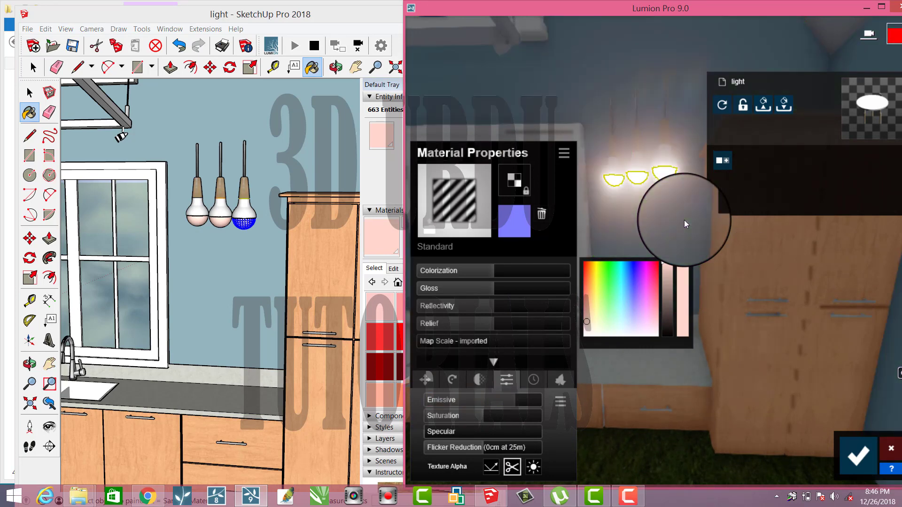
{"action": "scroll", "coordinate": [684, 220], "scroll_direction": "up", "scroll_amount": 3}
{"action": "key", "text": "q"}
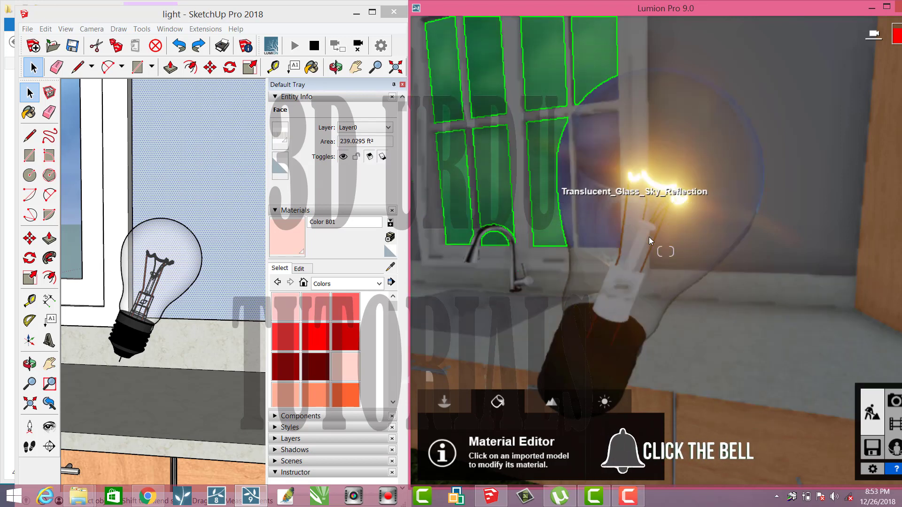
Ease the camera back from the glowing bulb to show the kitchen window and sink.
{"action": "scroll", "coordinate": [649, 237], "scroll_direction": "down", "scroll_amount": 3}
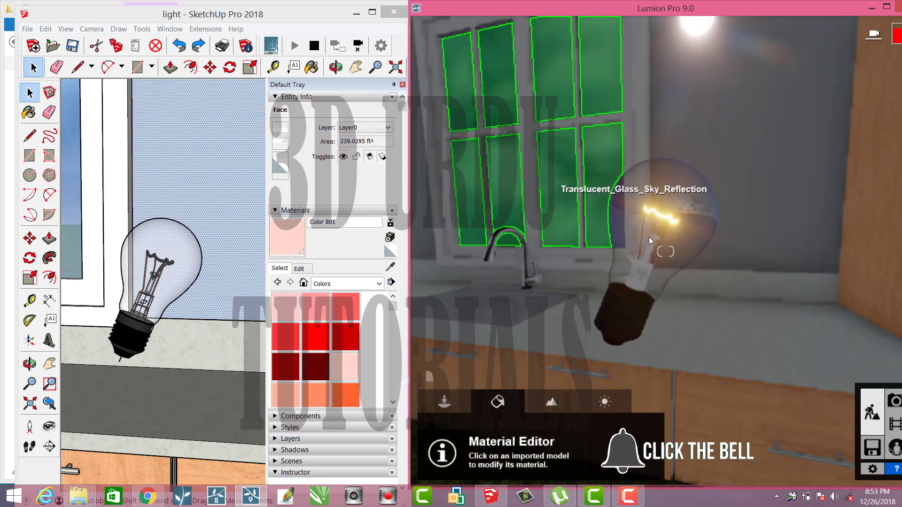